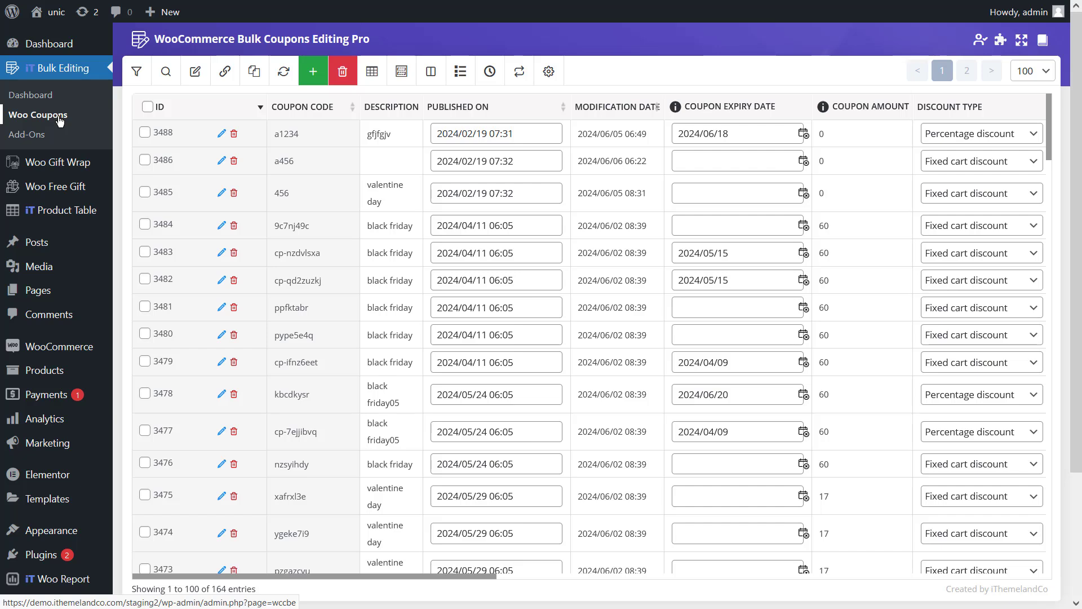
# Open the coupon filter form and review its General, Usage Restriction, Usage Limits and Custom Fields criteria.
pyautogui.click(136, 71)
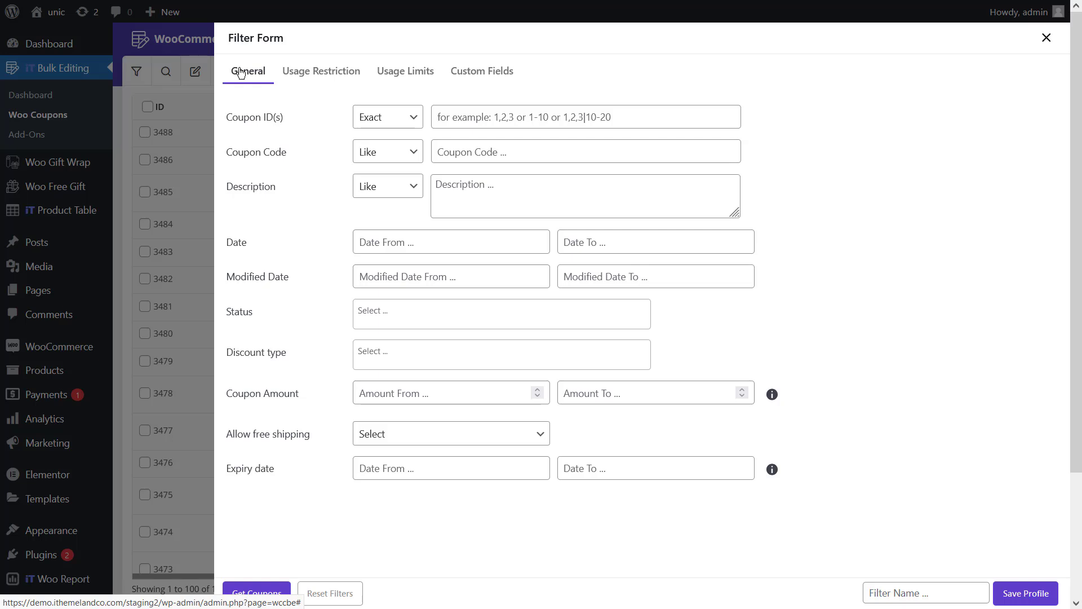
pyautogui.click(294, 77)
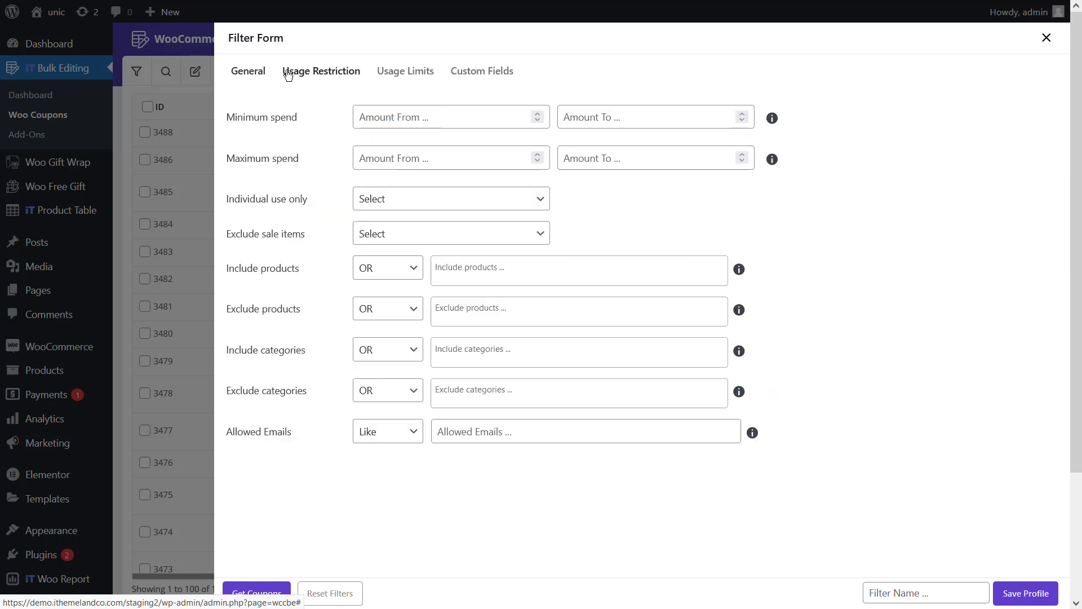
pyautogui.click(386, 78)
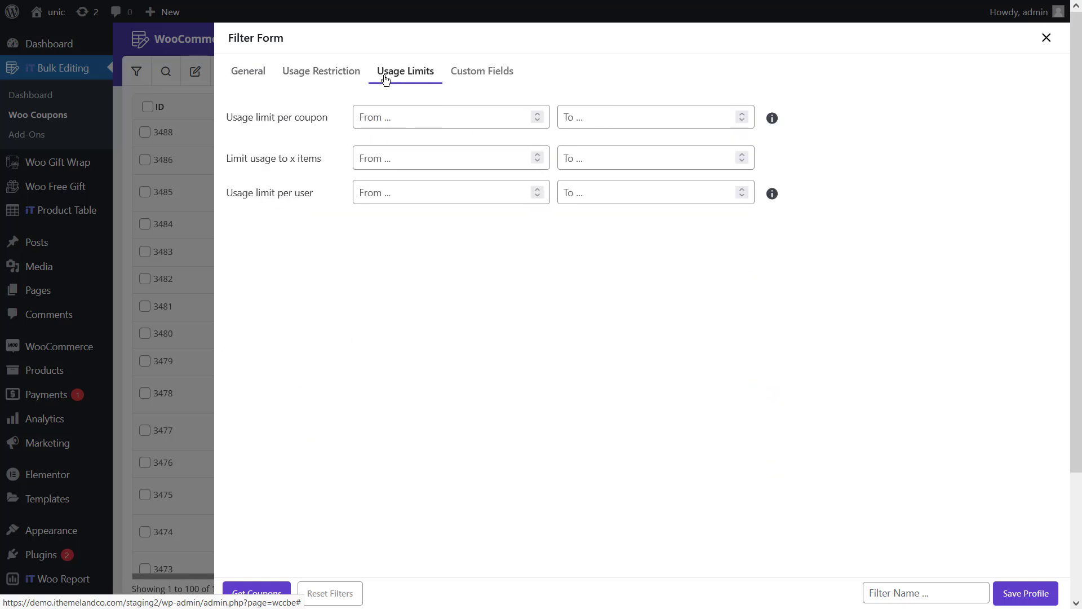
pyautogui.click(467, 76)
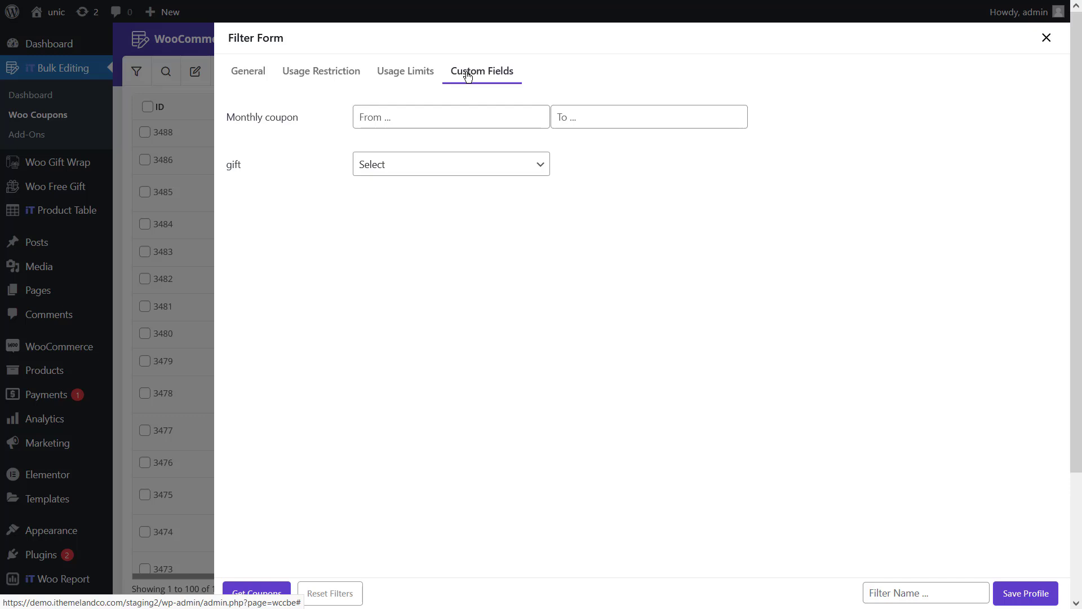
pyautogui.click(252, 72)
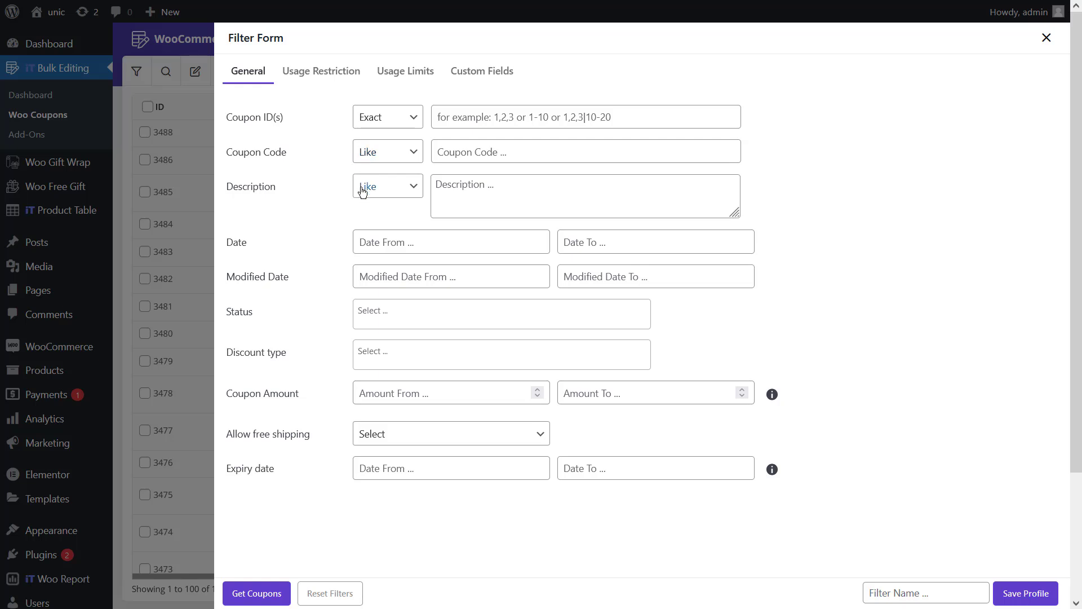
# Examine the matching operators offered for the Coupon ID(s), Coupon Code and Description filters.
pyautogui.click(387, 128)
pyautogui.click(383, 131)
pyautogui.click(387, 150)
pyautogui.click(377, 169)
pyautogui.click(375, 189)
pyautogui.click(377, 187)
pyautogui.click(478, 194)
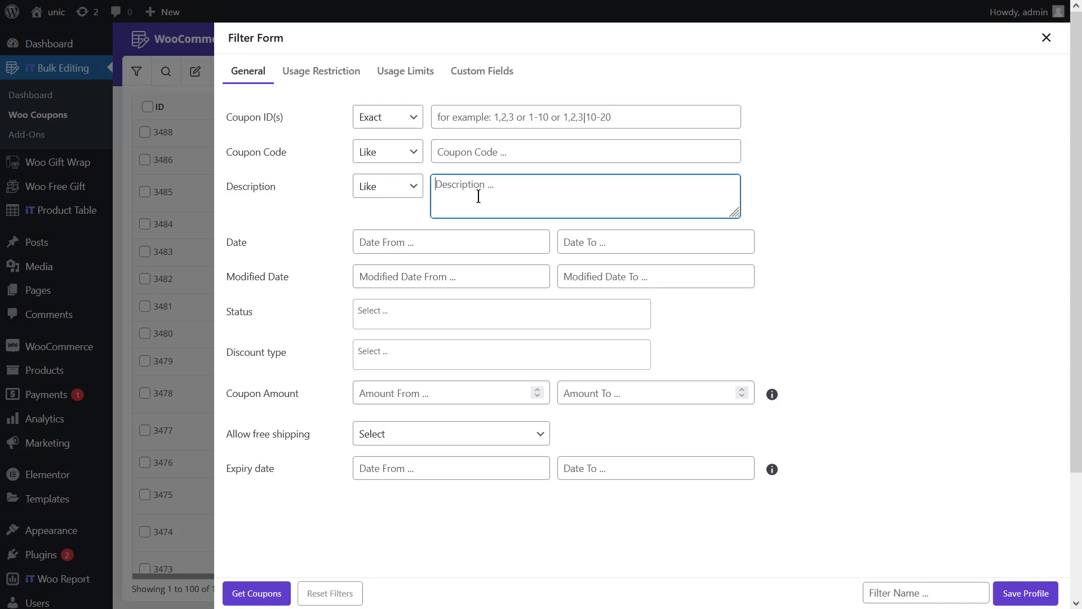
pyautogui.click(254, 183)
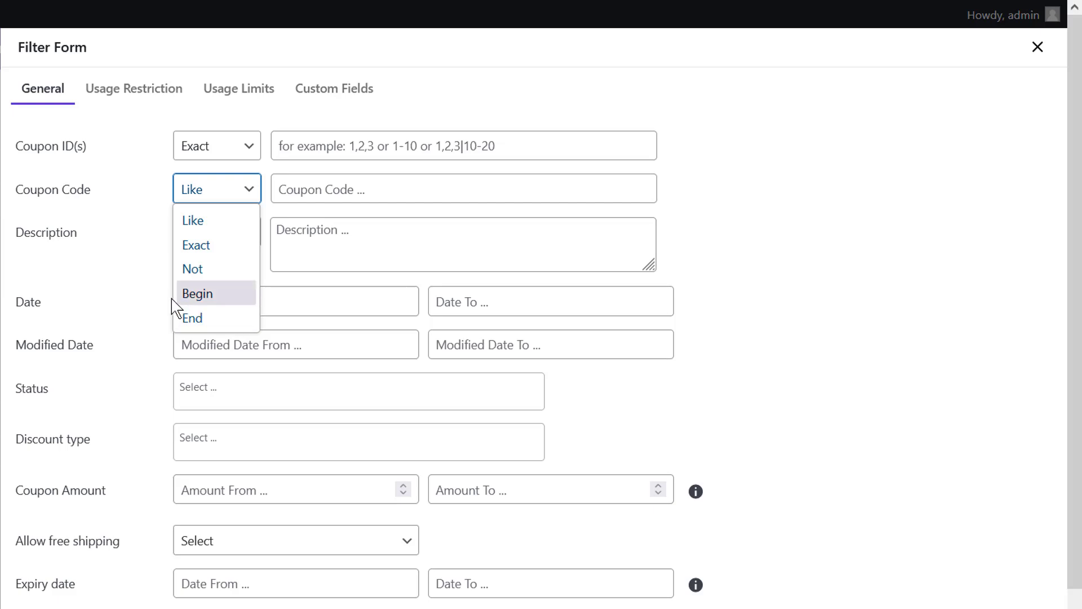
pyautogui.click(137, 293)
# Filter the coupons to those whose Description ends with "friday" and return to the coupon table.
pyautogui.click(208, 249)
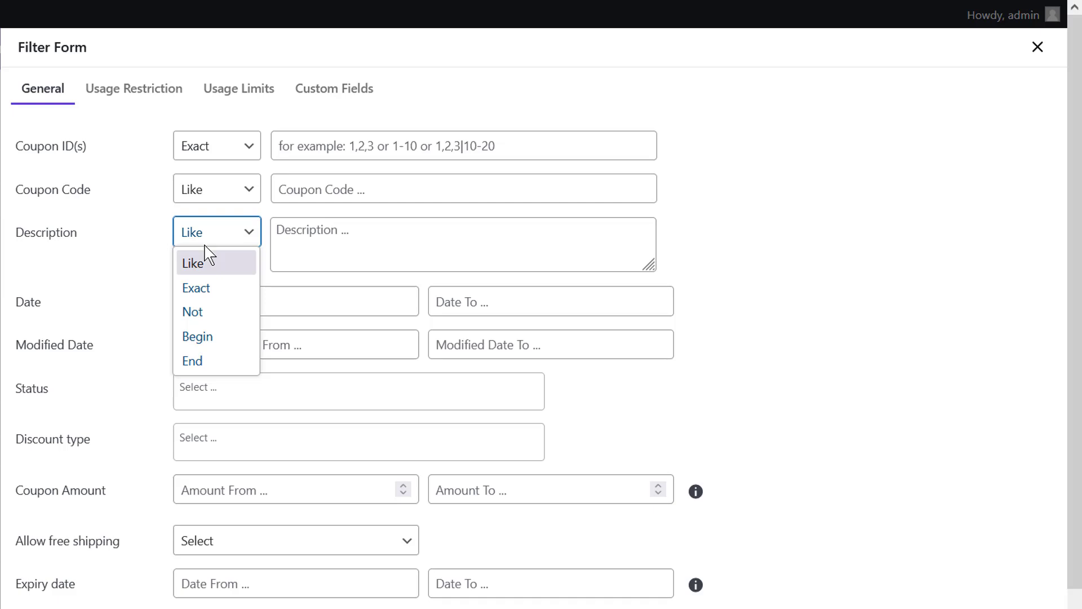
pyautogui.click(215, 361)
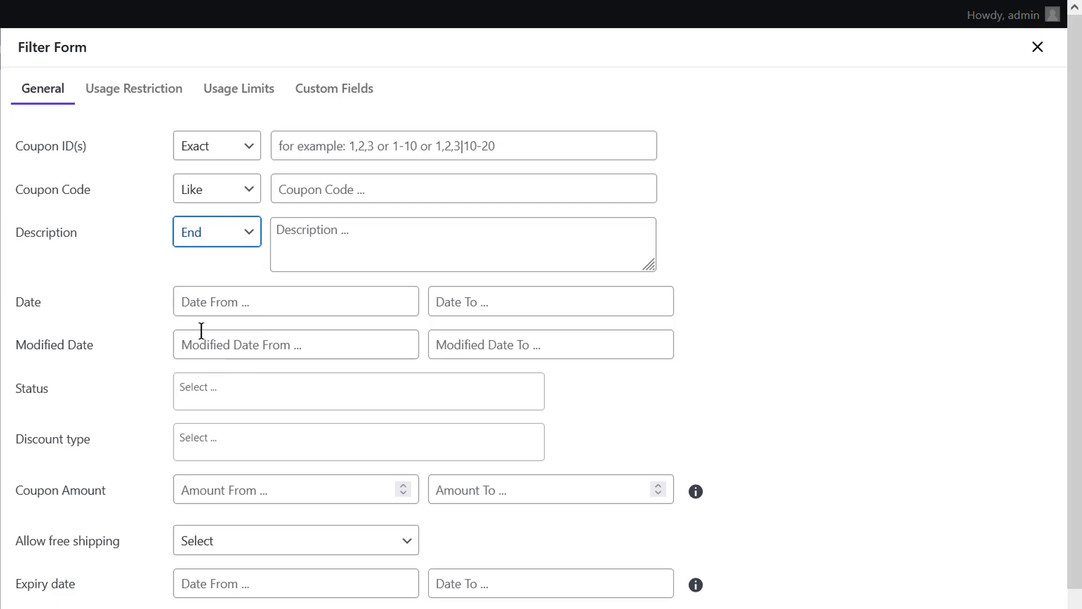
pyautogui.click(293, 239)
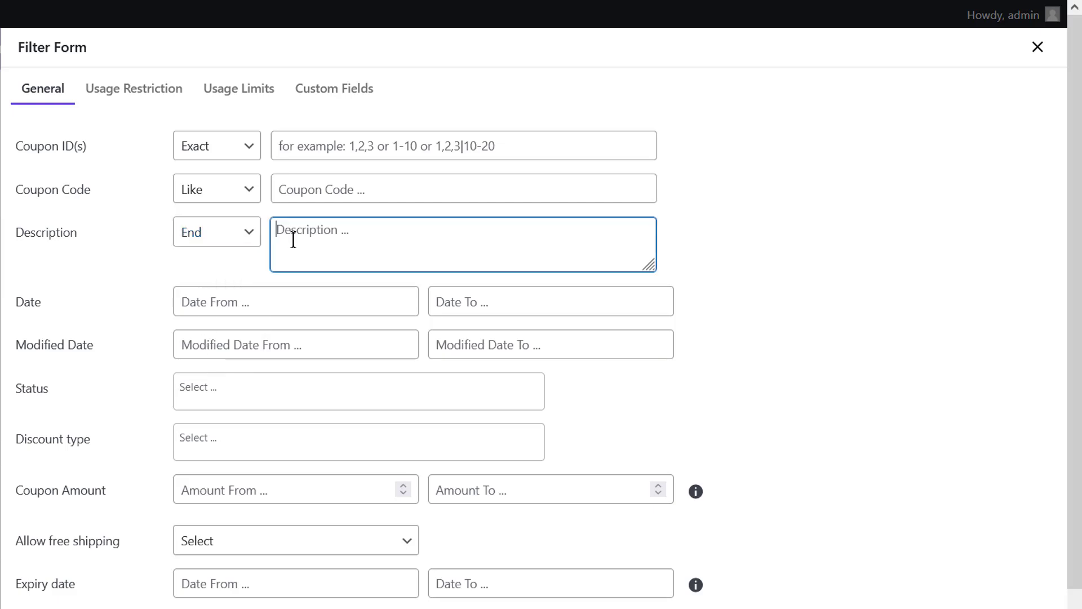
pyautogui.write('friday')
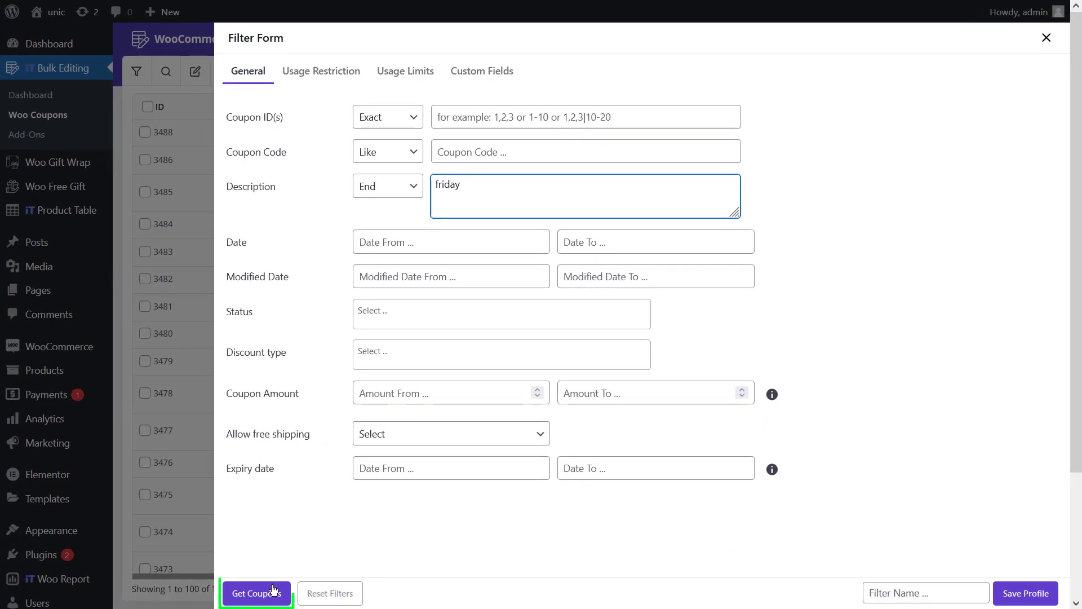
pyautogui.click(273, 589)
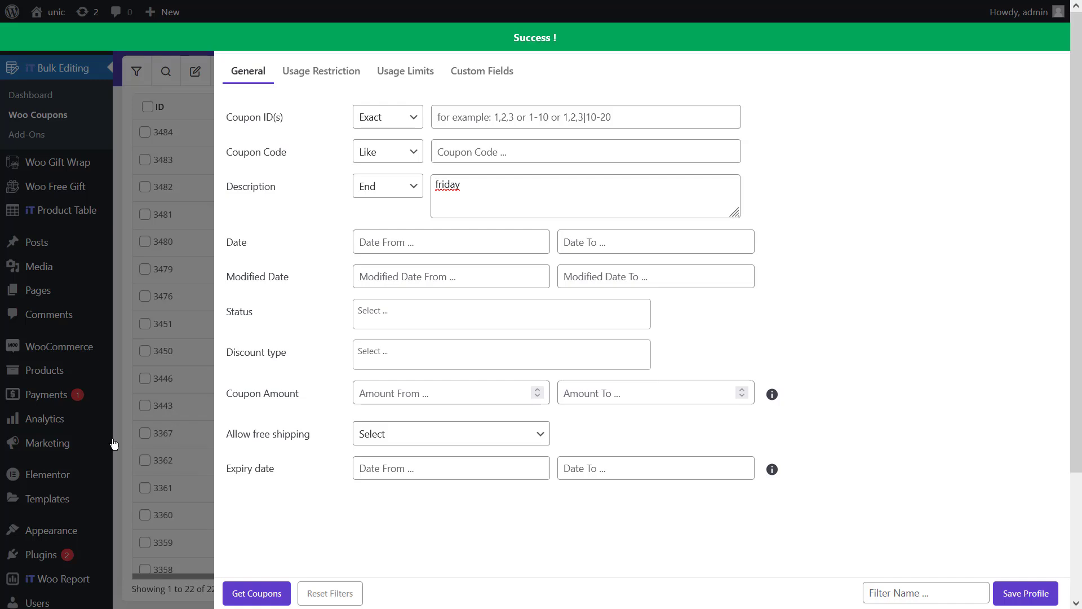
pyautogui.click(113, 444)
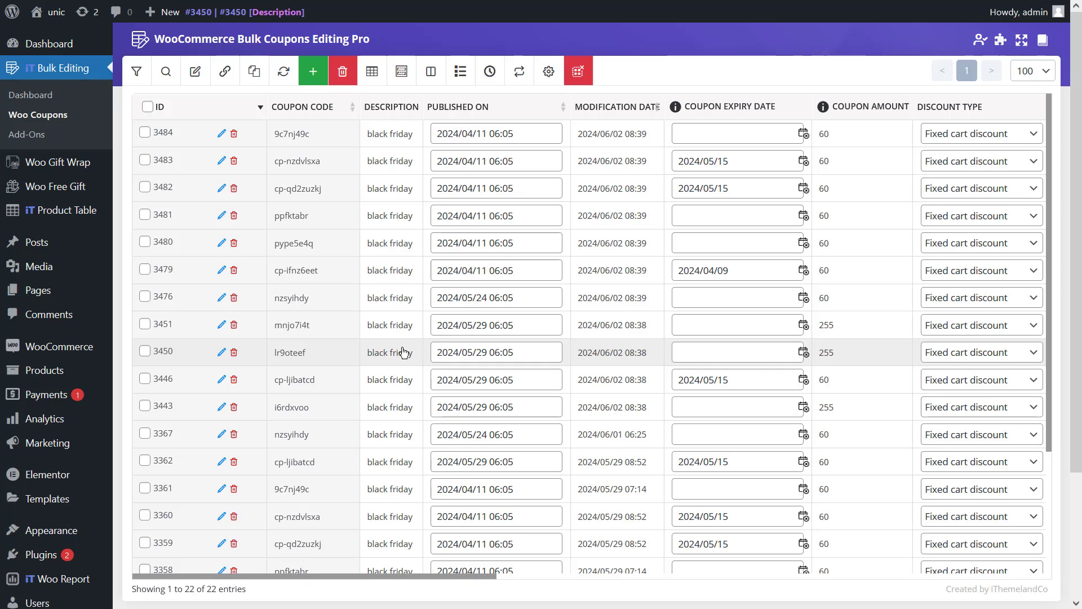
# Reopen the coupon filter form and inspect the date pickers of the Date and Modified Date ranges.
pyautogui.click(136, 71)
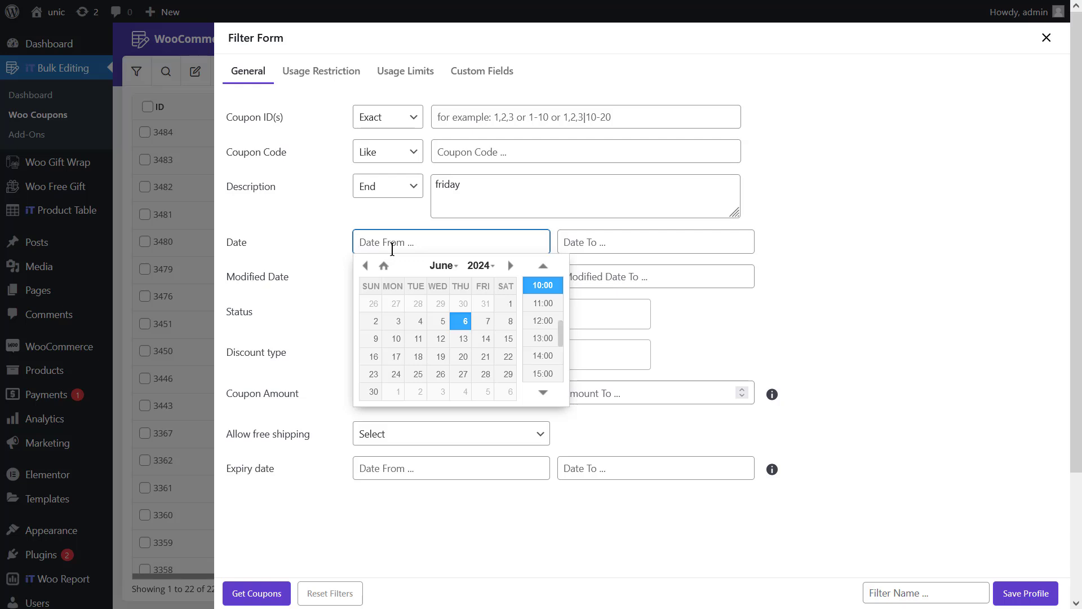
pyautogui.click(400, 272)
pyautogui.click(399, 271)
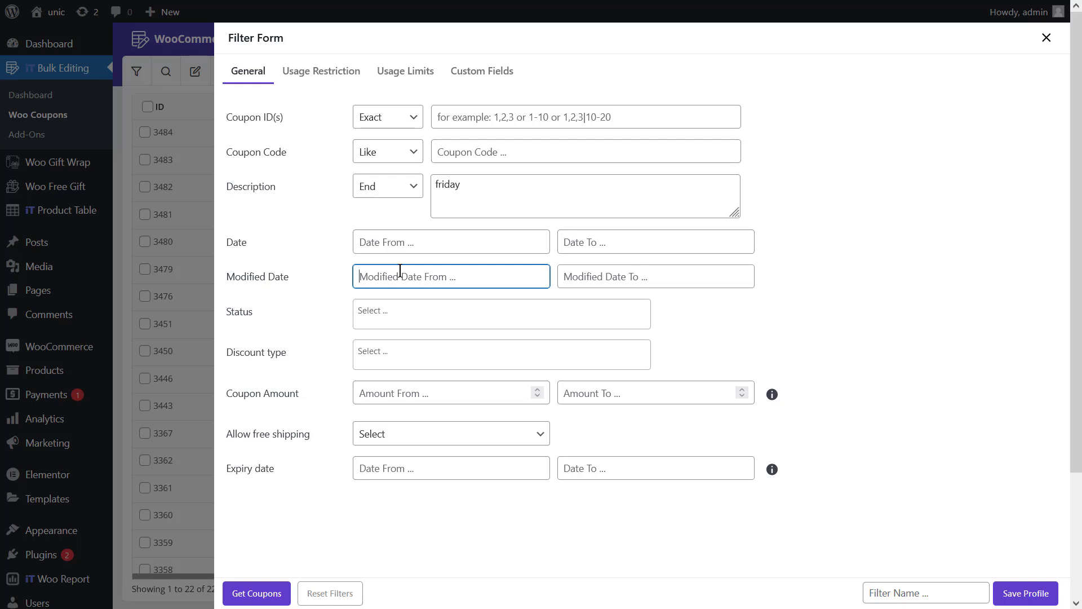
# Examine the options available for the Status, Discount type and Allow free shipping filters.
pyautogui.click(375, 312)
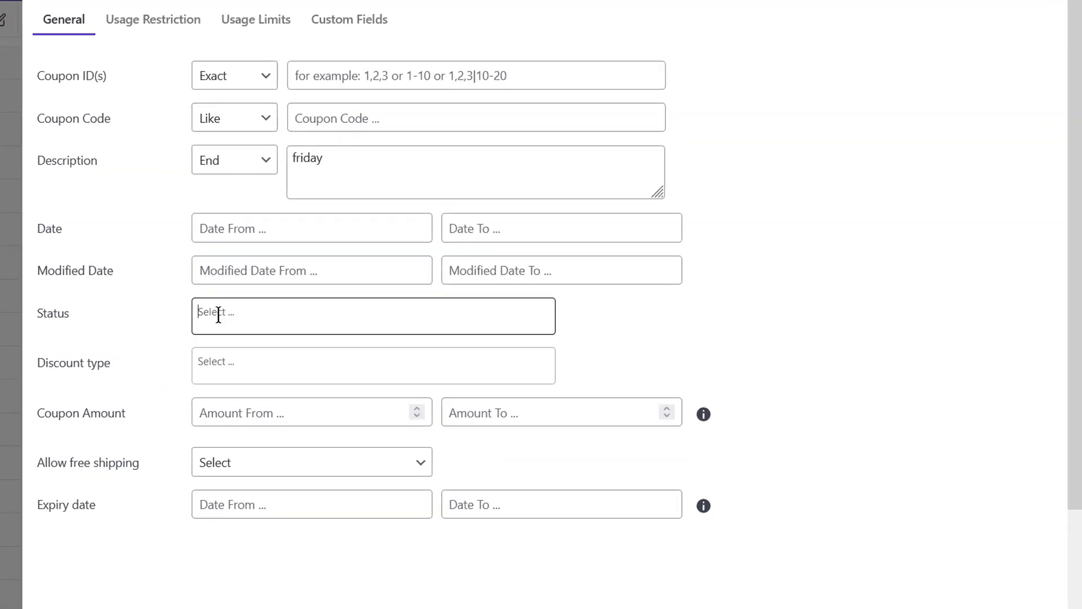
pyautogui.click(218, 315)
pyautogui.click(218, 315)
pyautogui.click(219, 314)
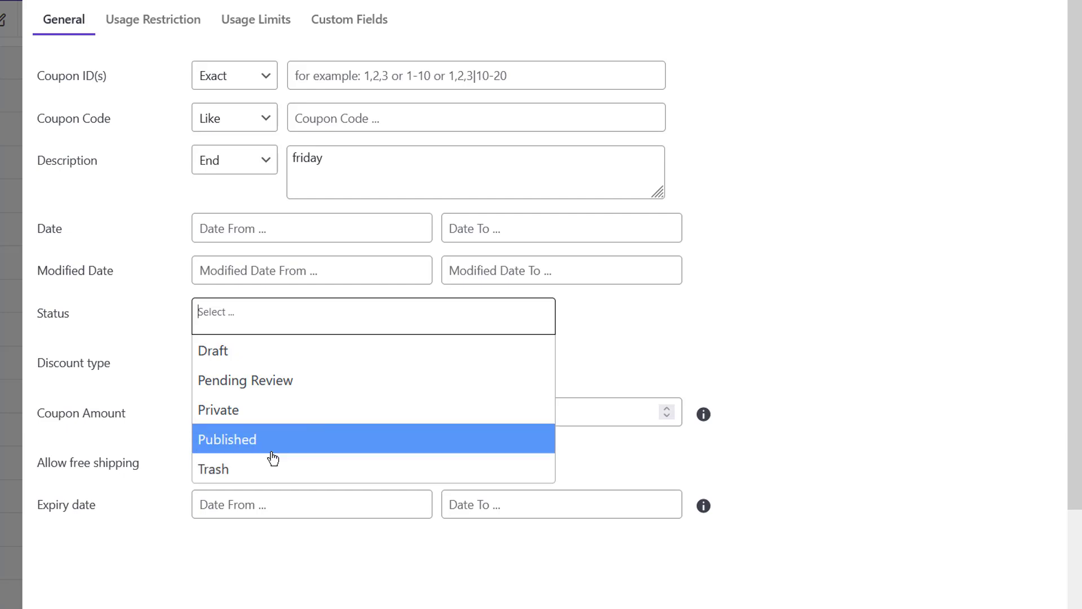
pyautogui.click(143, 424)
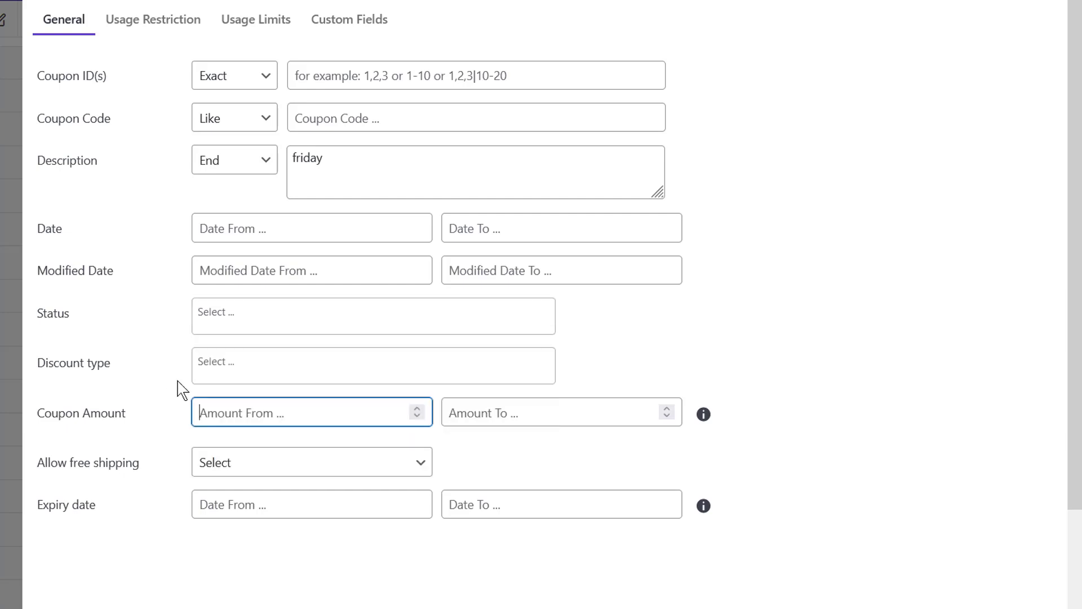
pyautogui.click(206, 363)
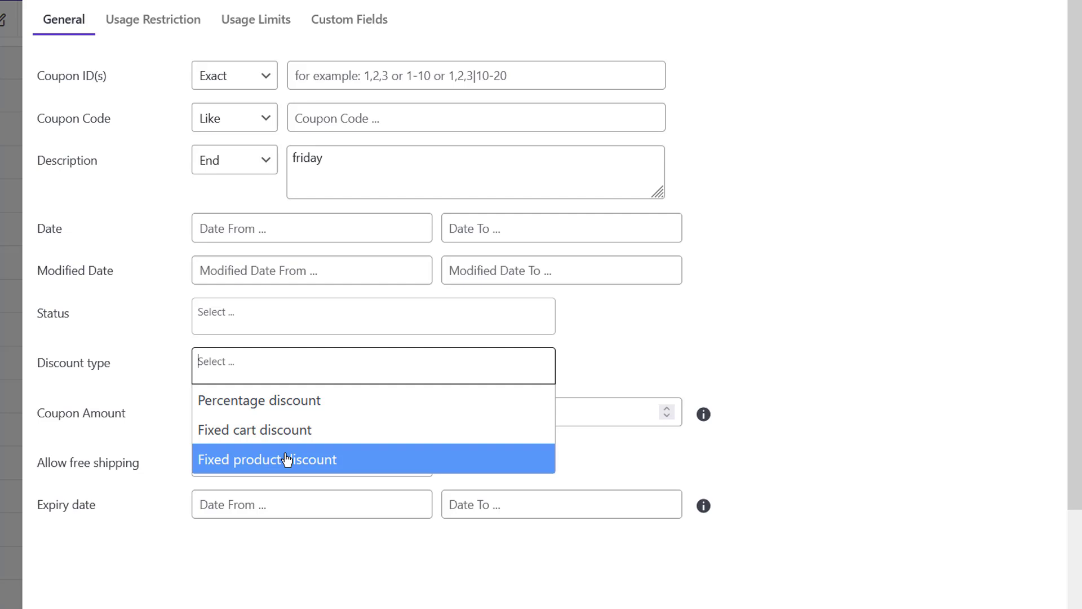
pyautogui.click(168, 436)
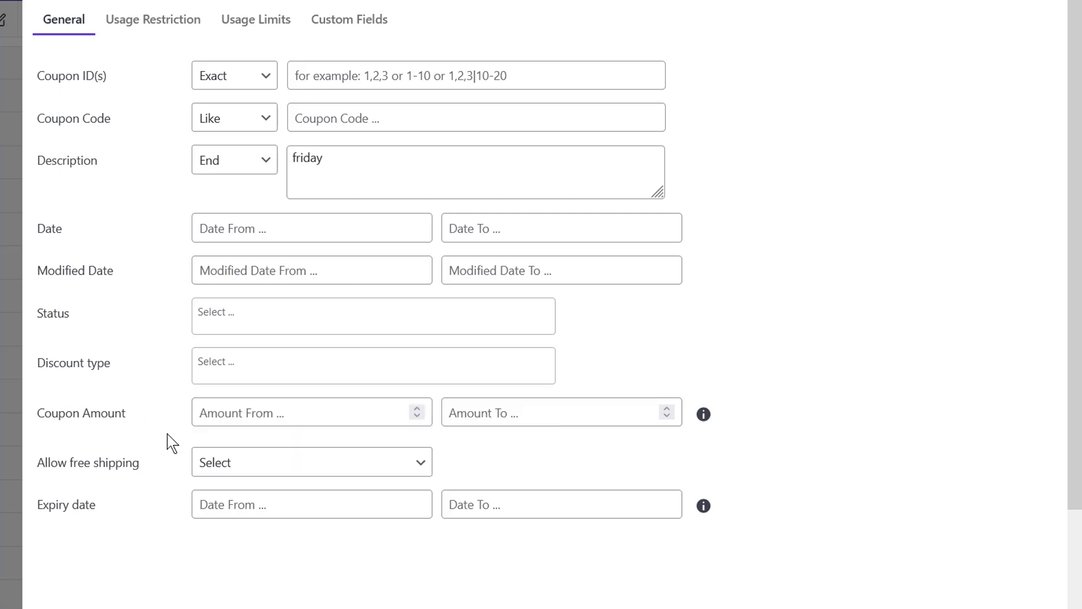
pyautogui.click(228, 466)
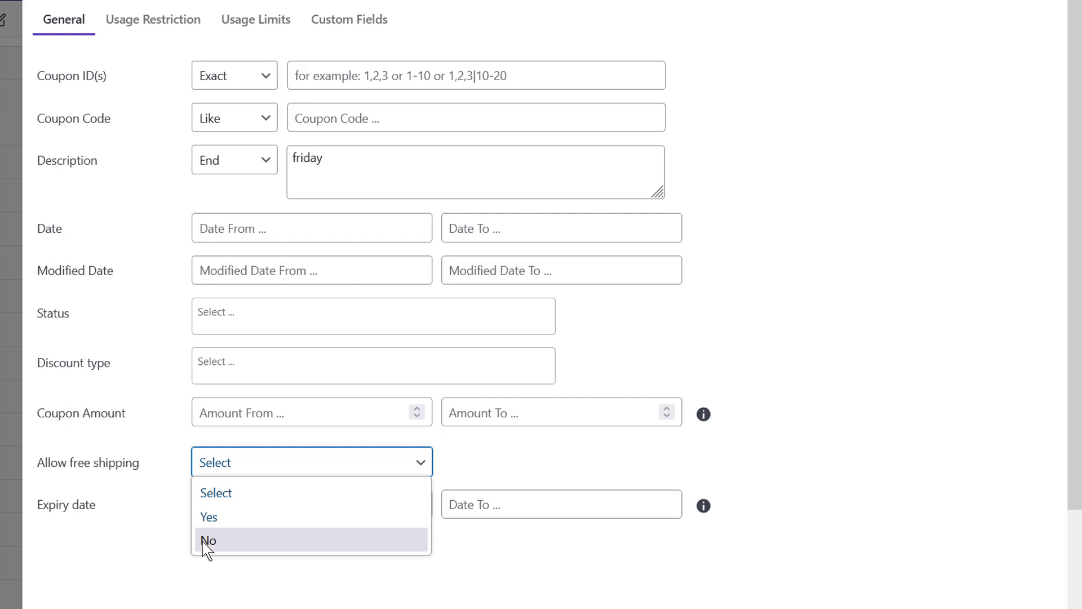
pyautogui.click(165, 454)
# Filter the coupons by a Coupon Amount from 10 to 50 and return to the coupon table.
pyautogui.click(212, 407)
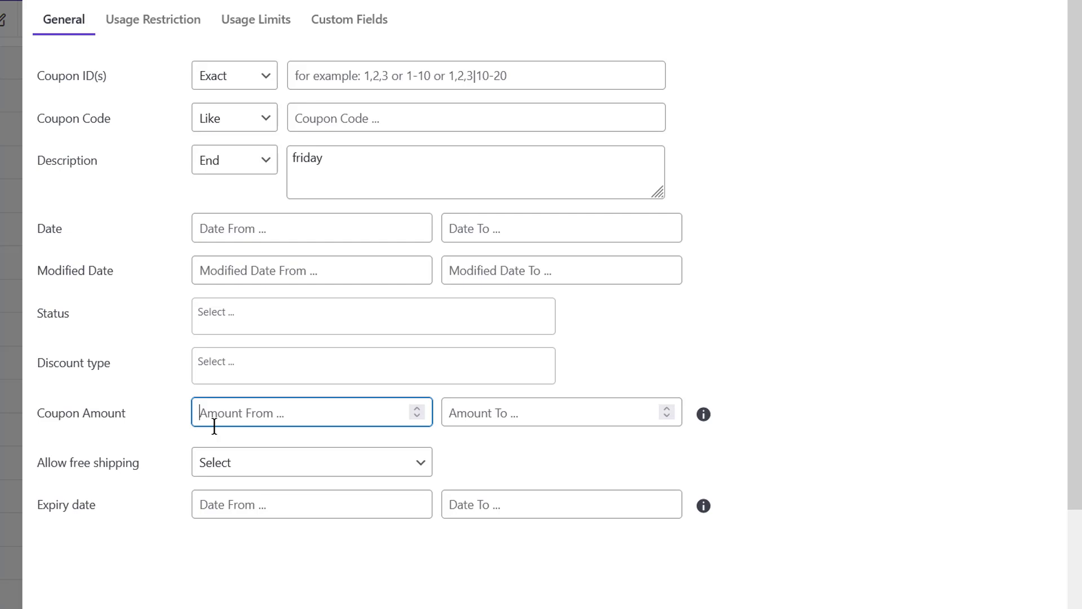
pyautogui.click(455, 415)
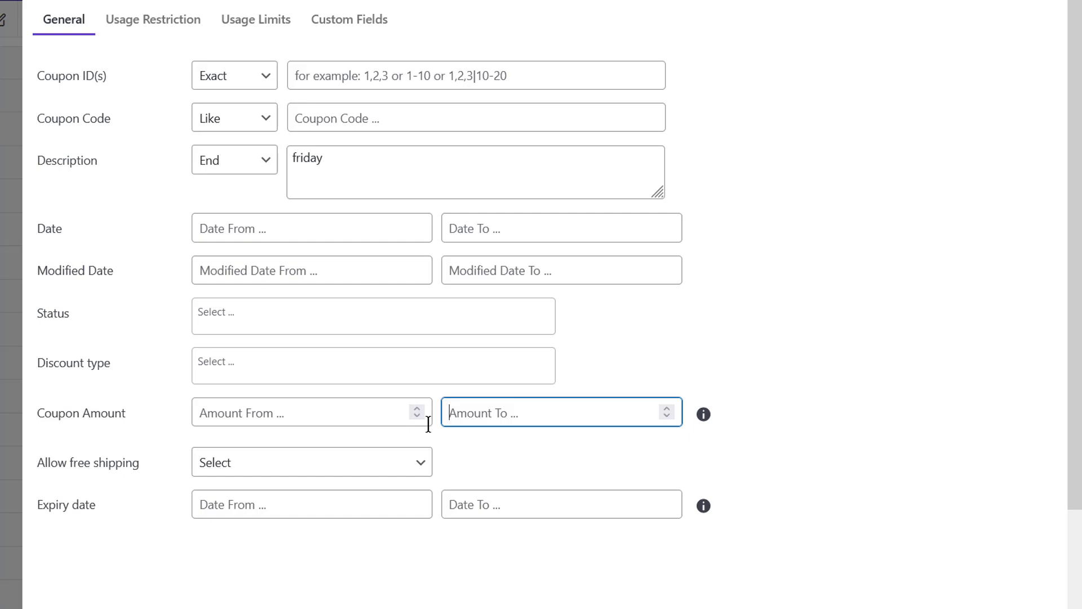
pyautogui.click(396, 422)
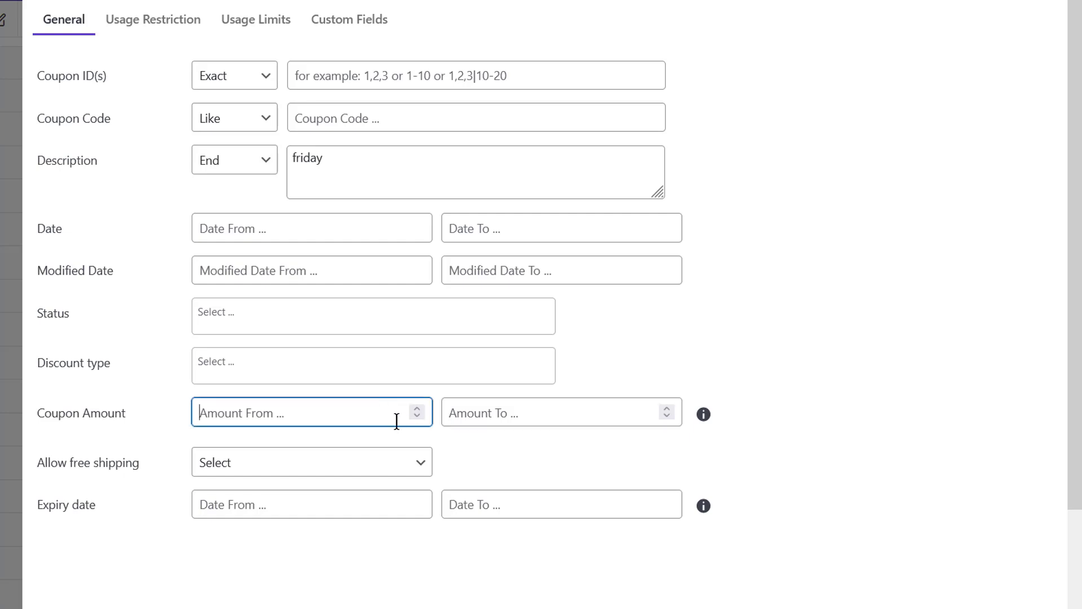
pyautogui.write('10')
pyautogui.click(470, 418)
pyautogui.write('50')
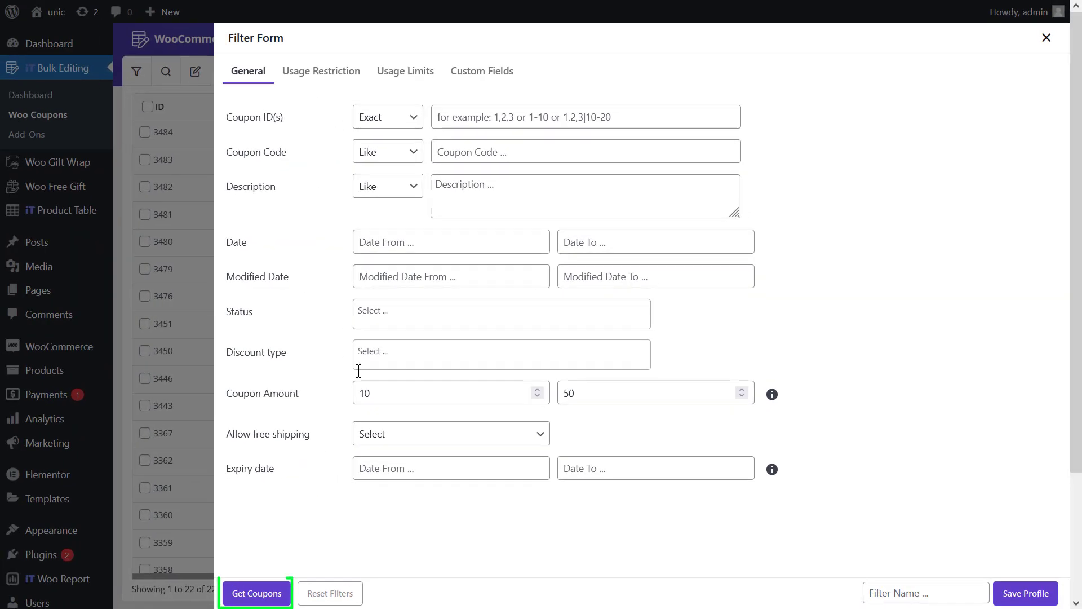
pyautogui.click(265, 592)
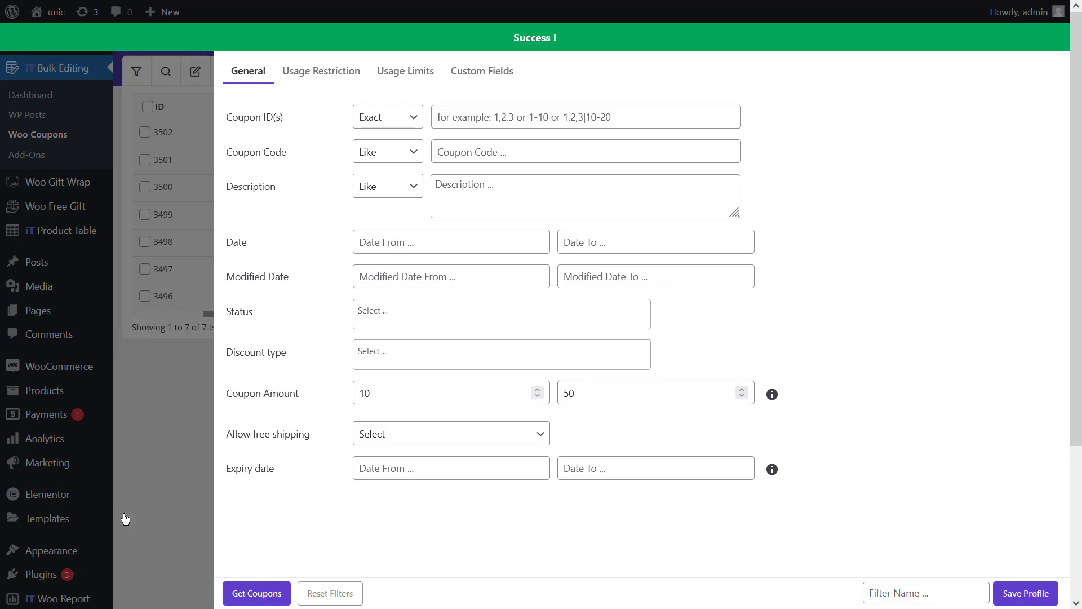
pyautogui.click(123, 512)
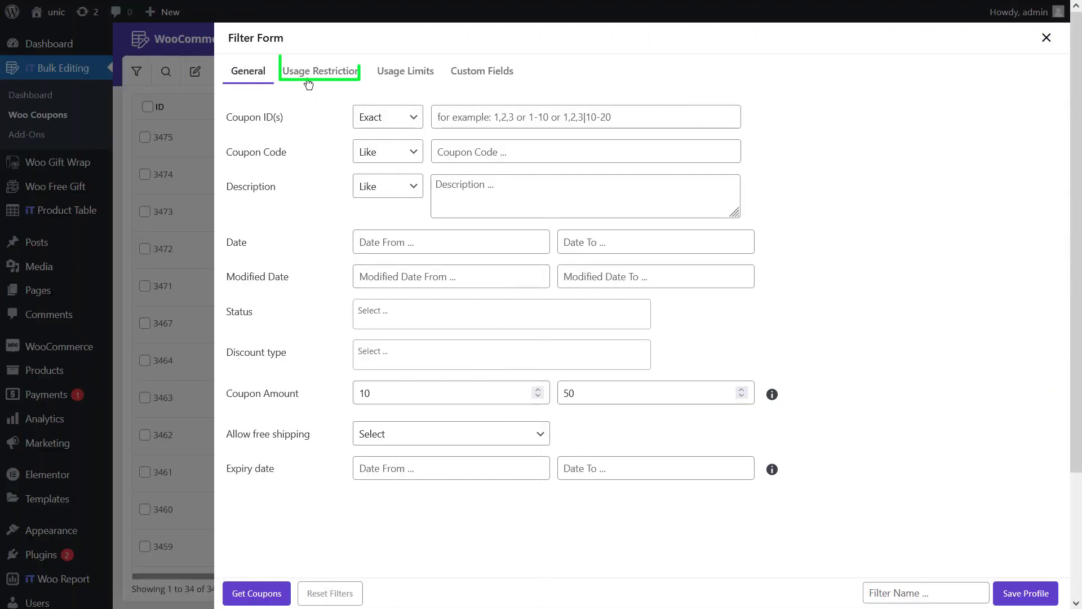
# Show the Usage Restriction filters and examine the choices for Individual use only and Exclude sale items.
pyautogui.click(310, 81)
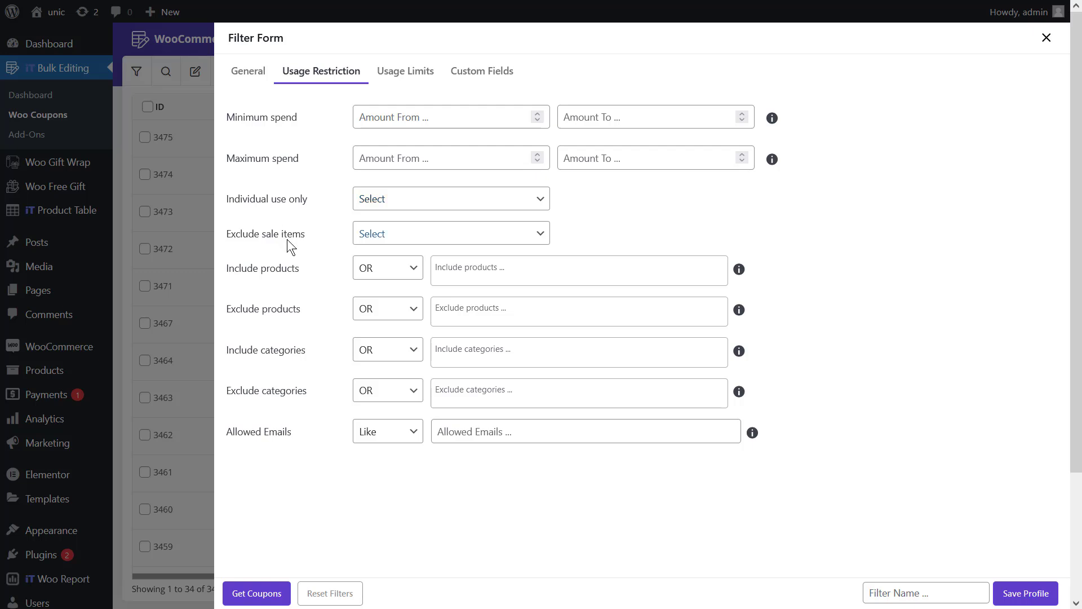
pyautogui.click(371, 206)
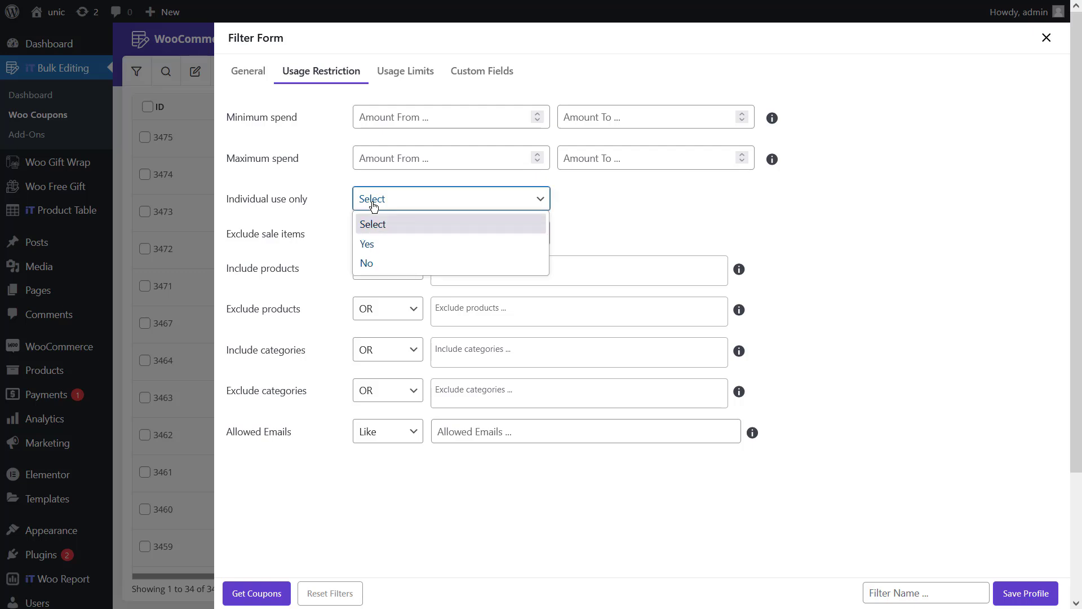
pyautogui.click(370, 206)
pyautogui.click(367, 243)
pyautogui.click(366, 243)
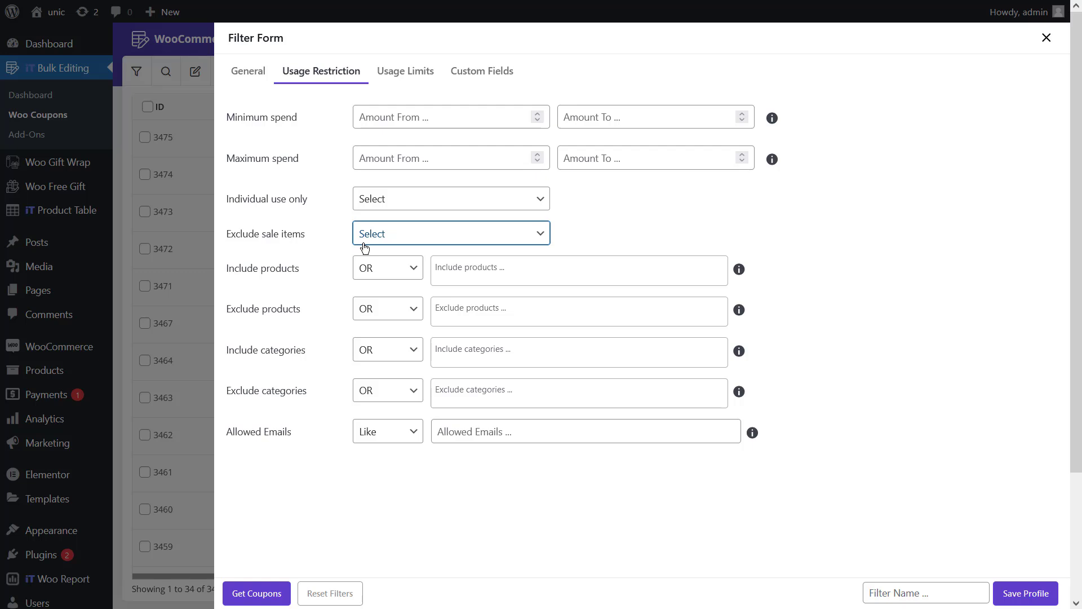
# Filter the coupons with Exclude sale items set to Yes and return to the coupon table.
pyautogui.click(365, 246)
pyautogui.click(384, 278)
pyautogui.click(267, 595)
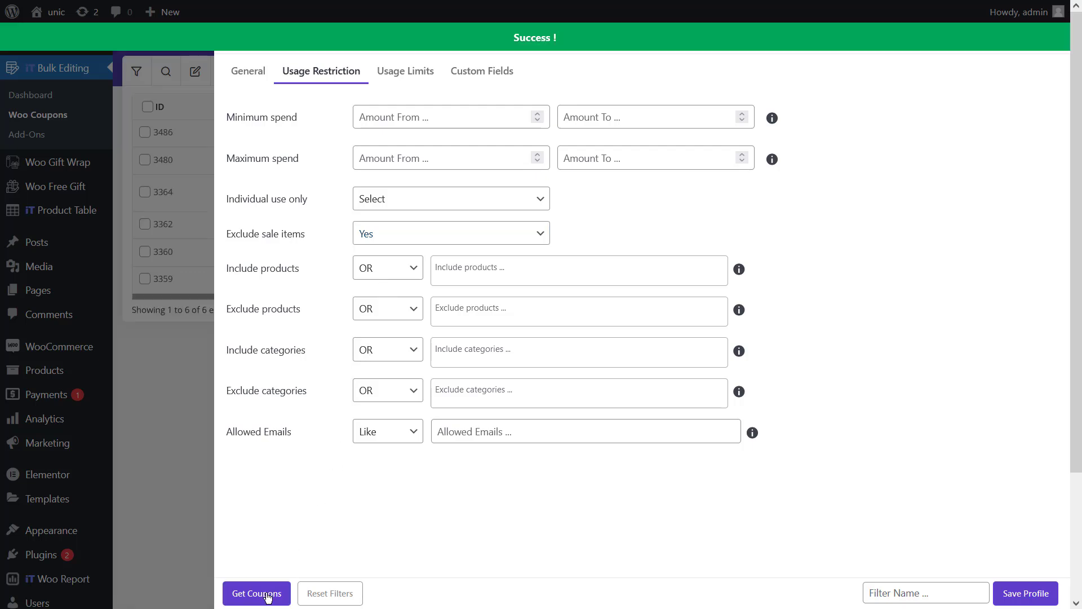
pyautogui.click(132, 403)
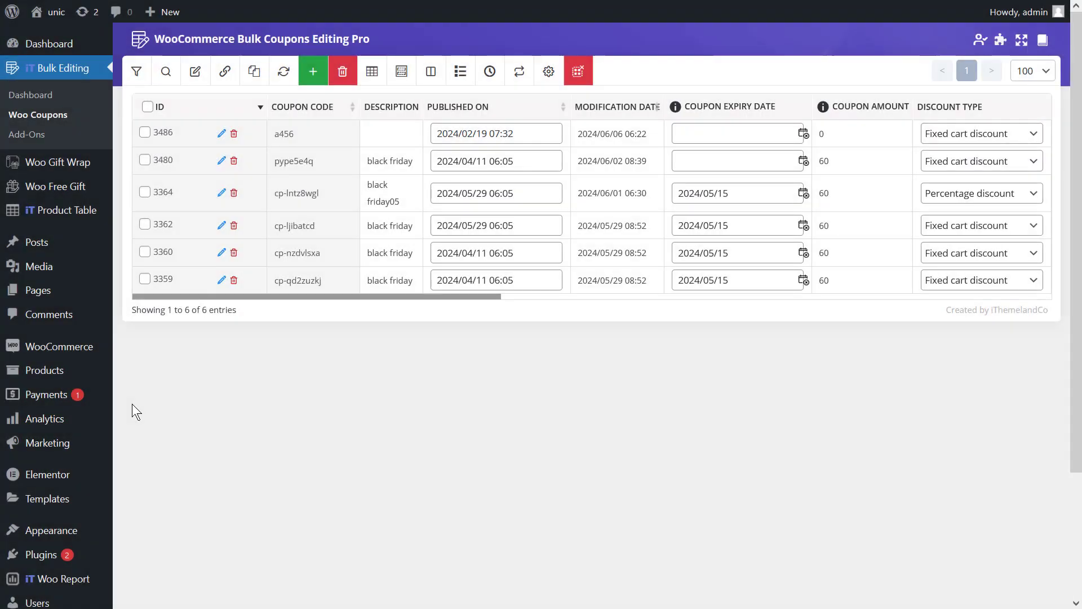
# Reopen the coupon filter form and examine the Include products operators, keeping OR selected.
pyautogui.click(137, 72)
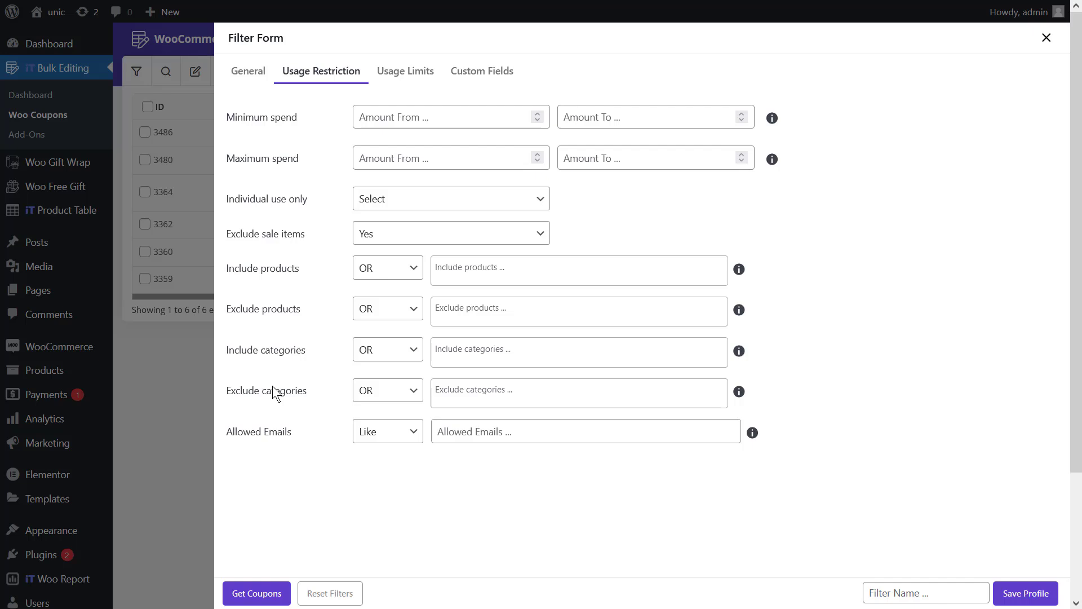
pyautogui.click(371, 275)
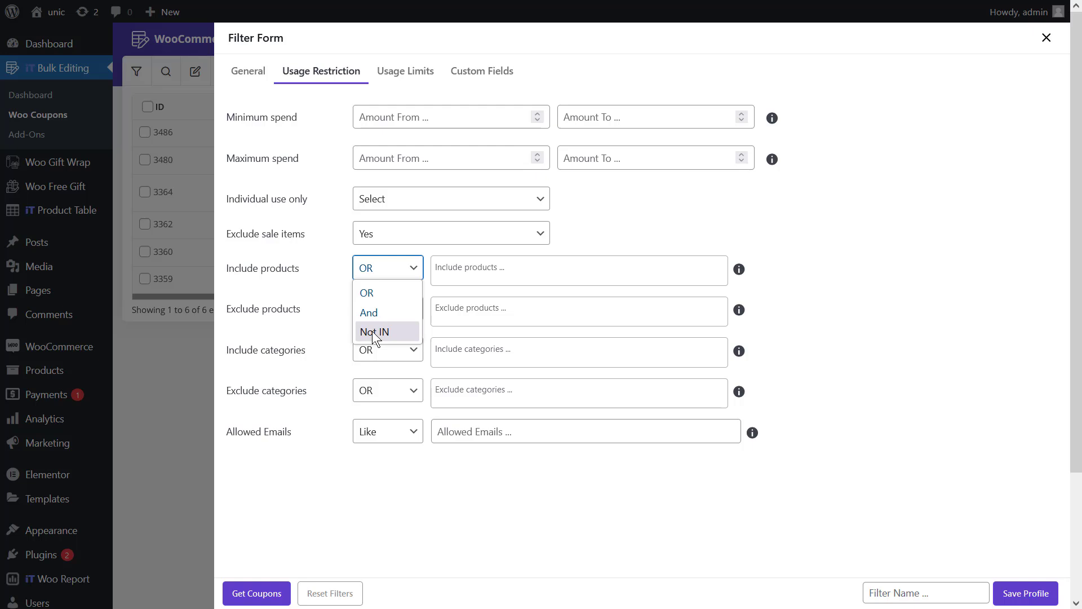
pyautogui.click(380, 292)
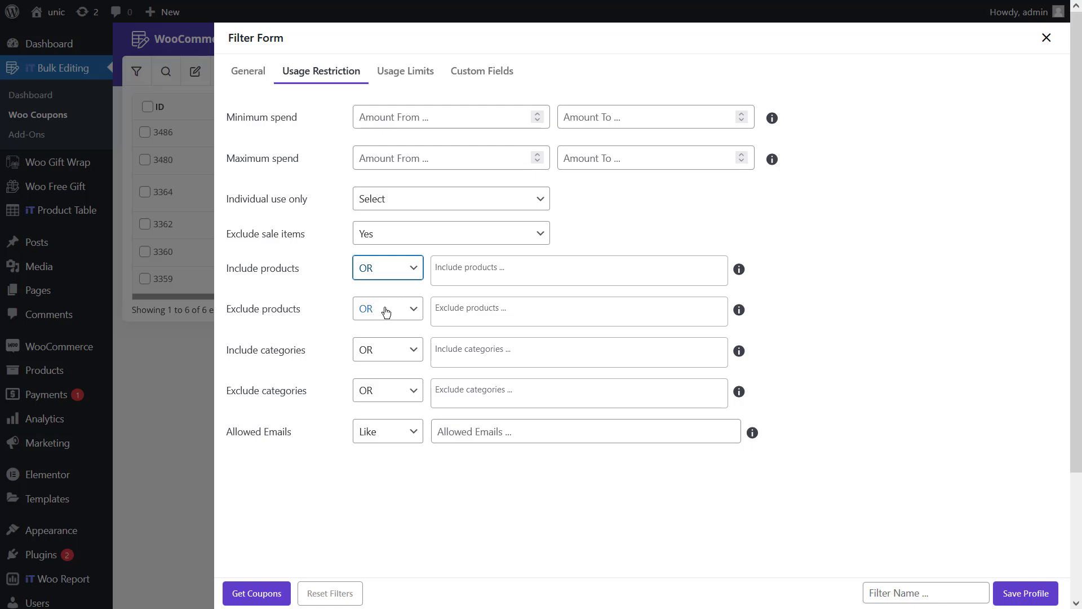
# Add the products "shirt" and "Cap 9010%" to the Include products filter.
pyautogui.click(466, 266)
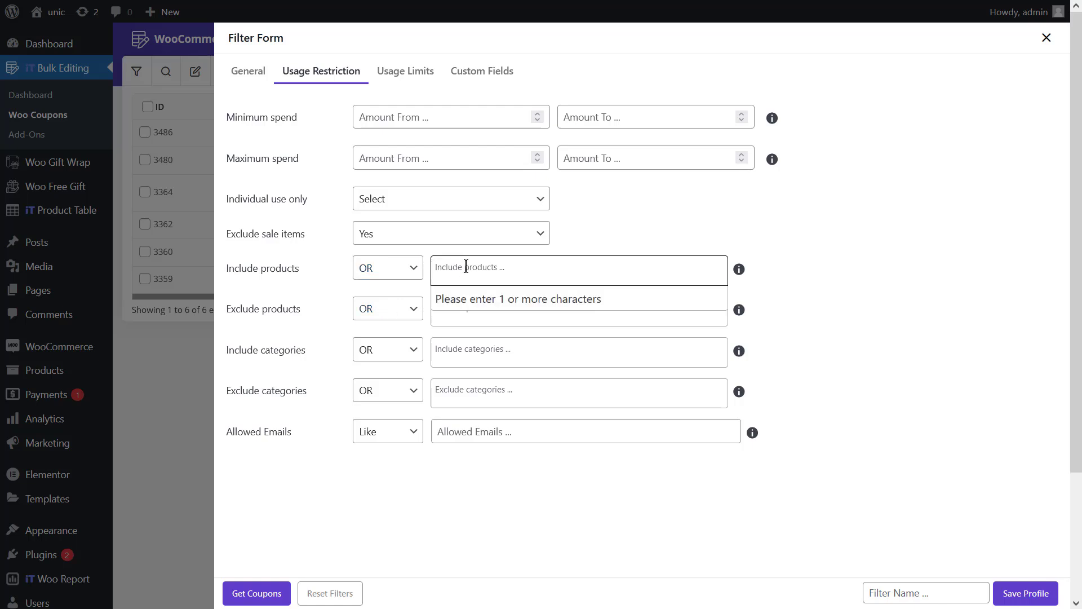
pyautogui.write('sh')
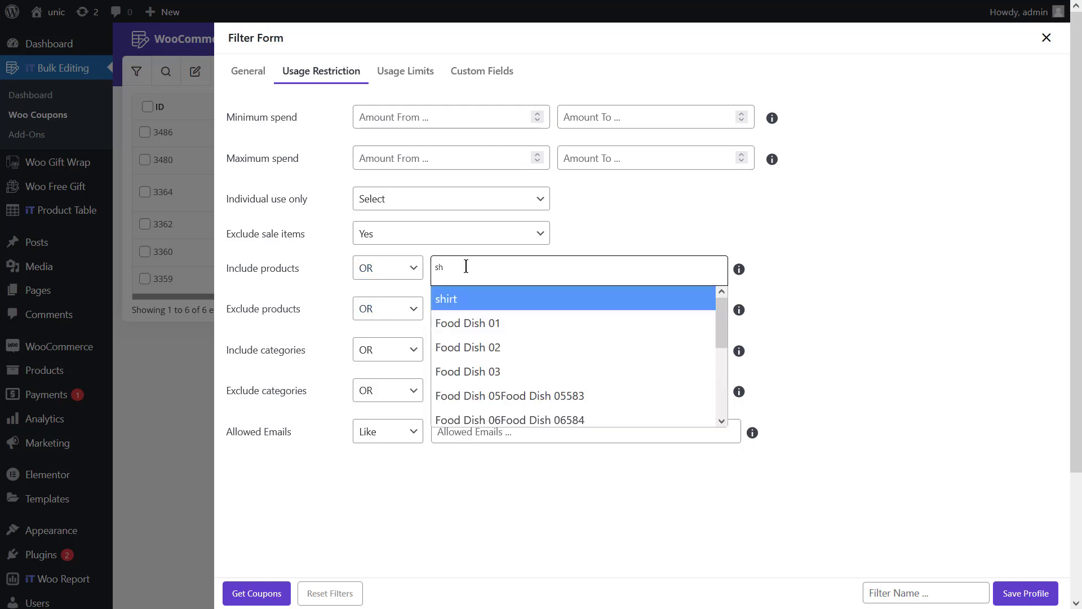
pyautogui.press('Return')
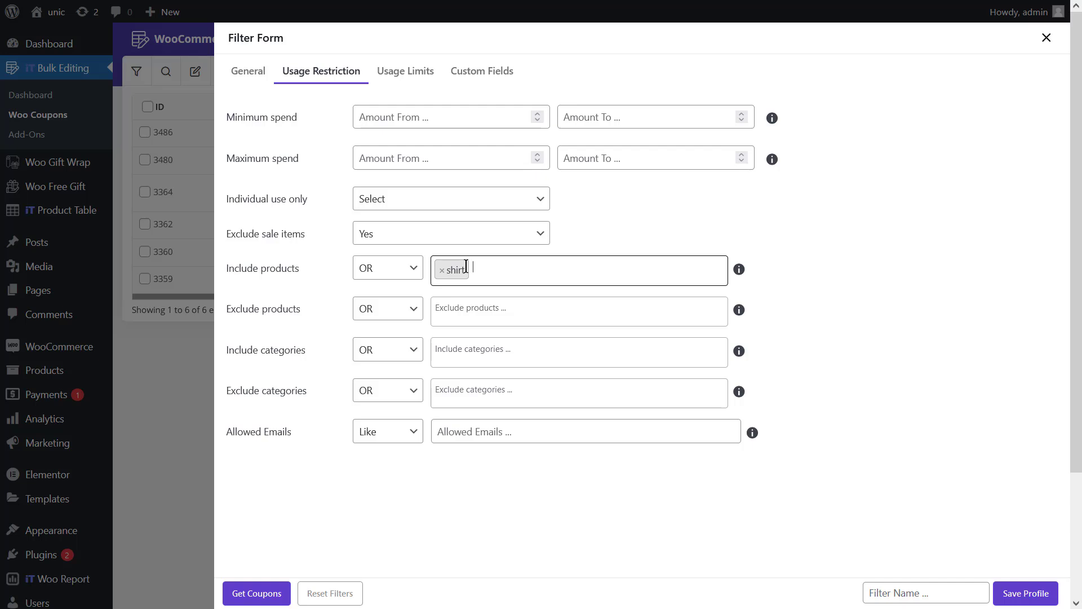
pyautogui.write('ca')
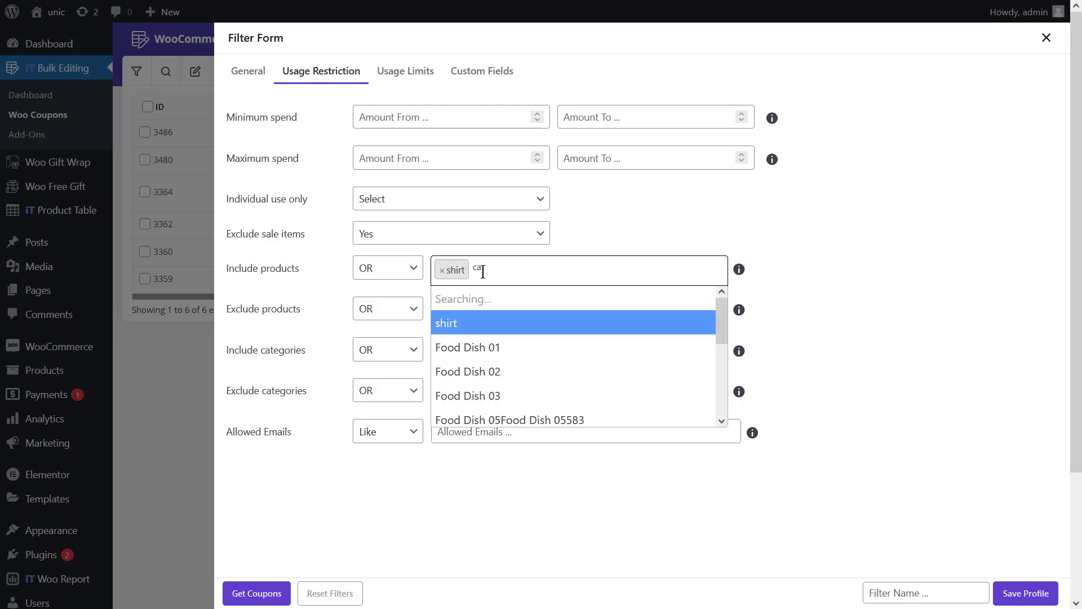
pyautogui.write('p')
pyautogui.press('Return')
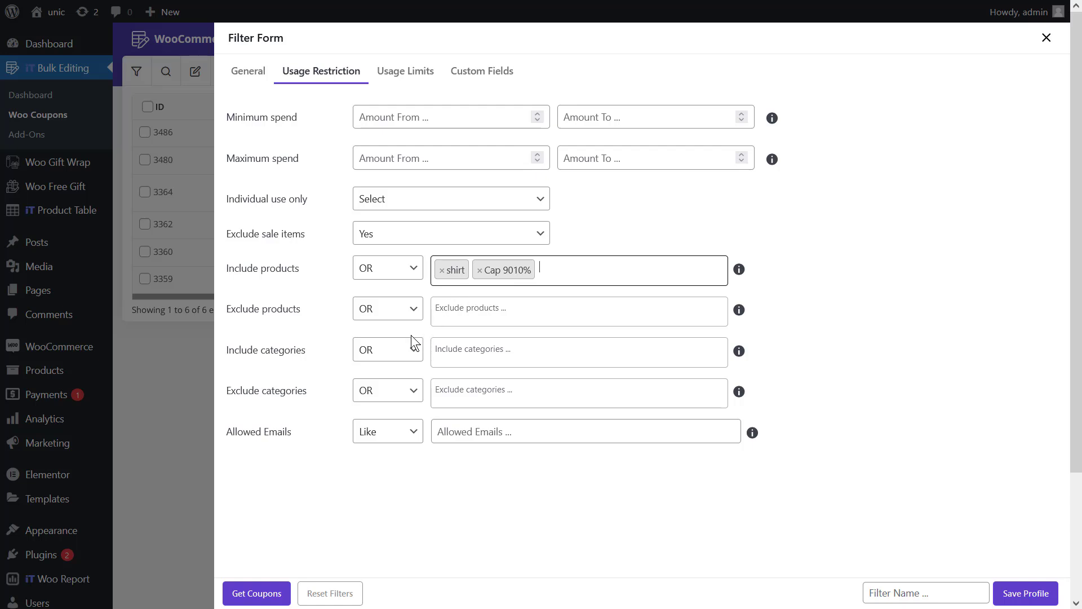
# Set the Include categories filter to Not IN with the category Accessories and get the matching coupons.
pyautogui.click(398, 349)
pyautogui.click(389, 413)
pyautogui.click(462, 353)
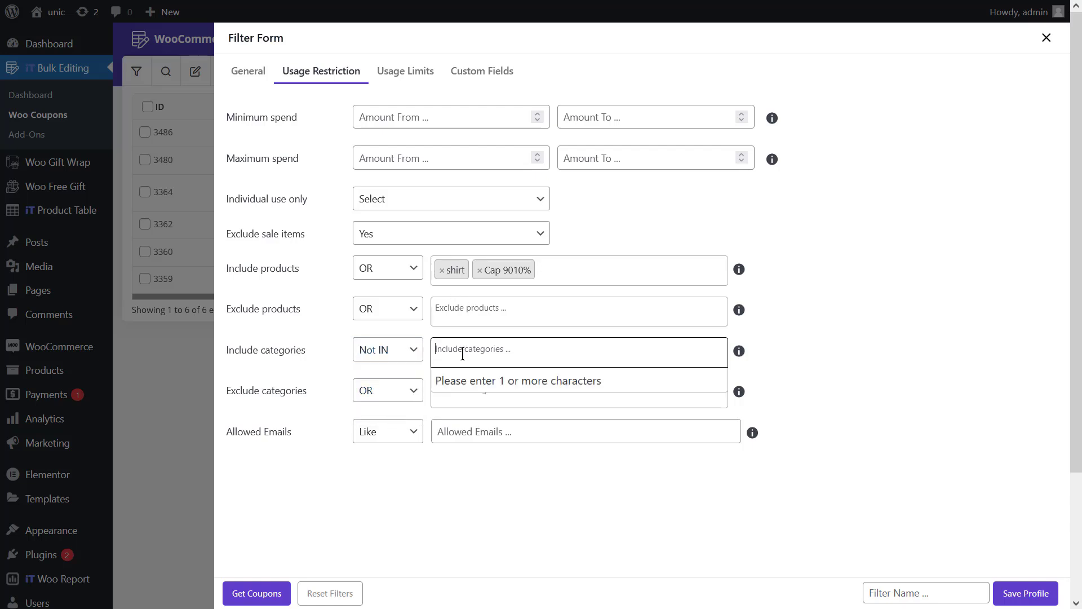
pyautogui.write('a')
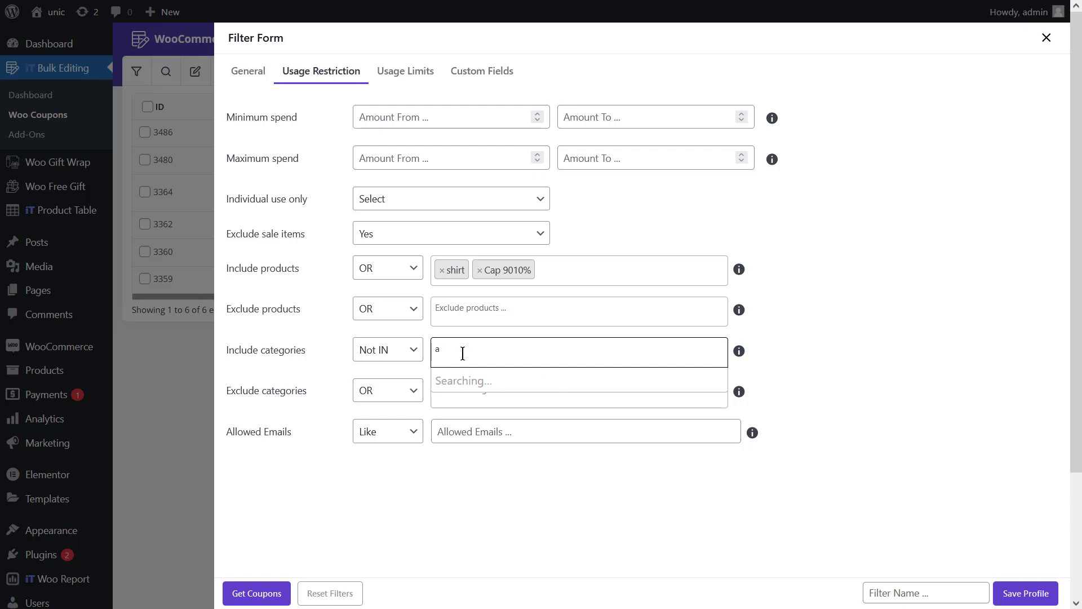
pyautogui.press('Down')
pyautogui.press('Return')
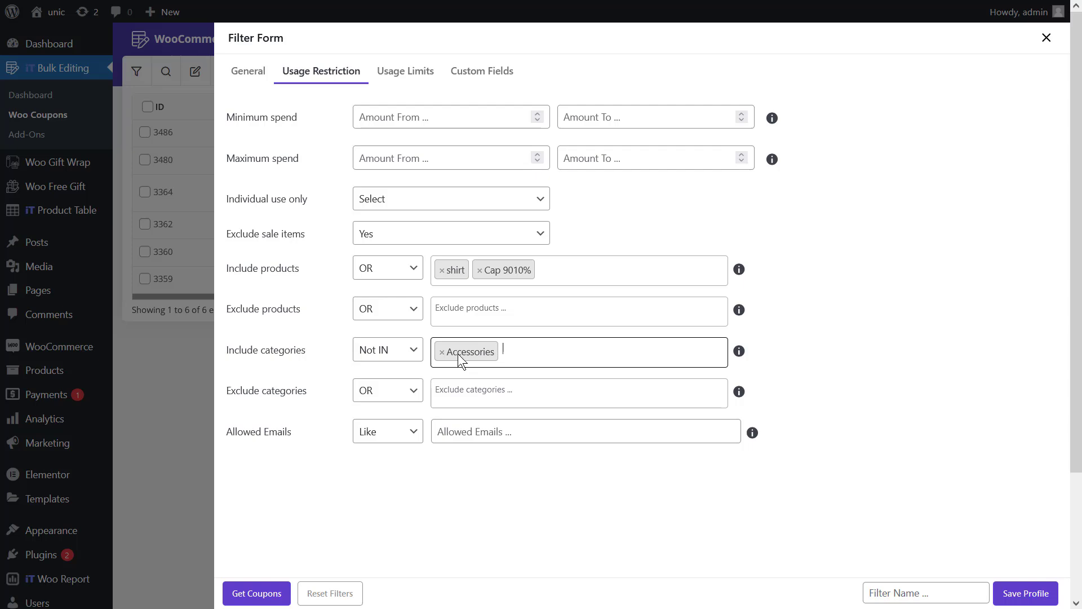
pyautogui.click(254, 591)
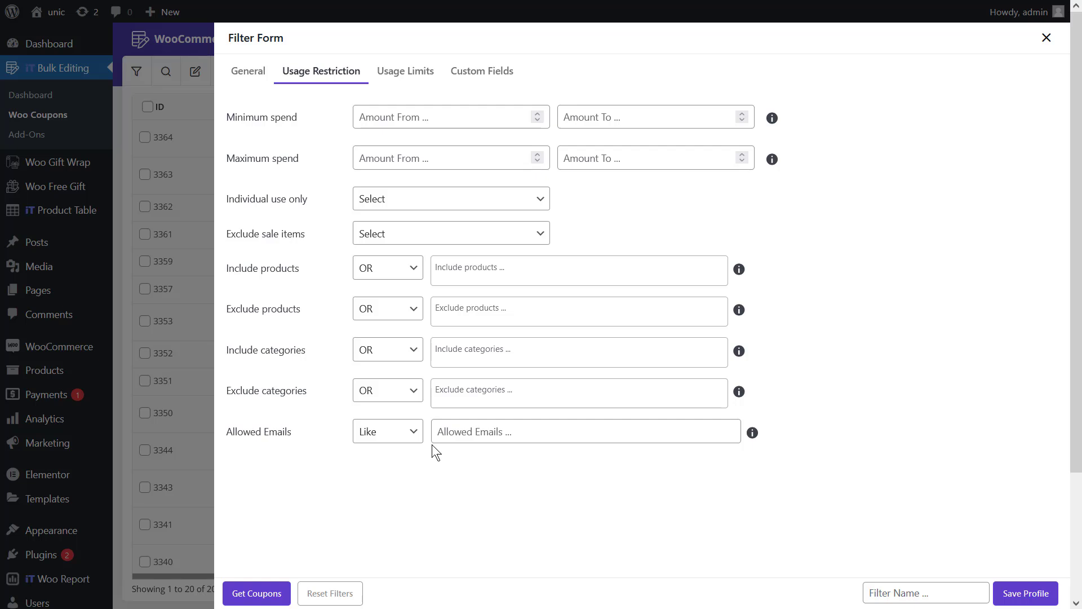
# Examine the Allowed Emails filter's operator choices and its text field, keeping Like selected.
pyautogui.click(391, 442)
pyautogui.click(391, 442)
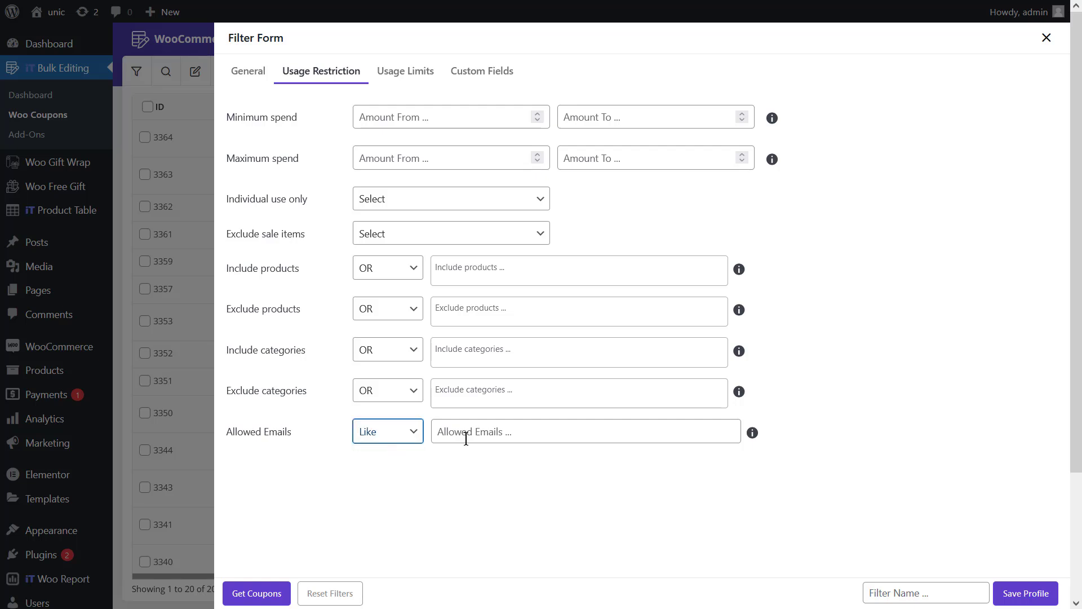
pyautogui.click(503, 431)
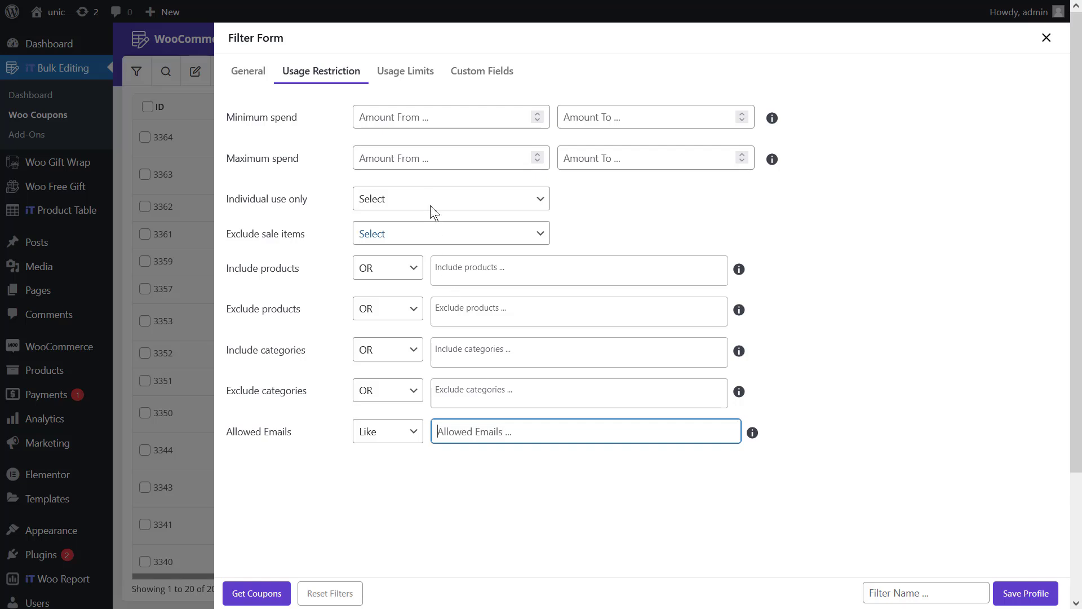
# Show the Usage Limits filters and examine the ranges for usage limit per coupon, limit usage to x items and usage limit per user.
pyautogui.click(413, 81)
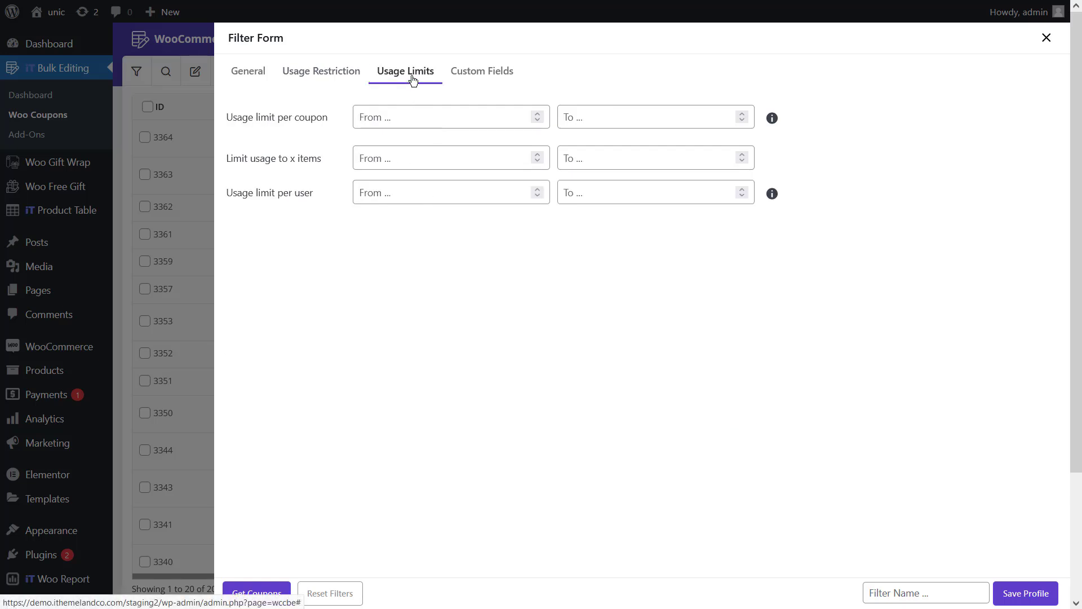
pyautogui.click(404, 109)
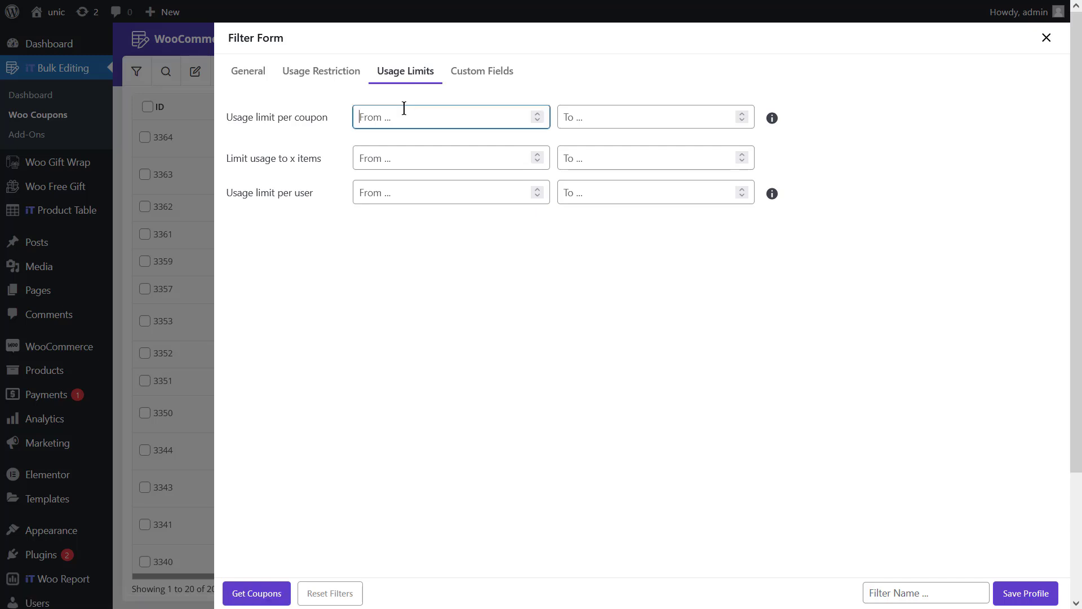
pyautogui.click(402, 152)
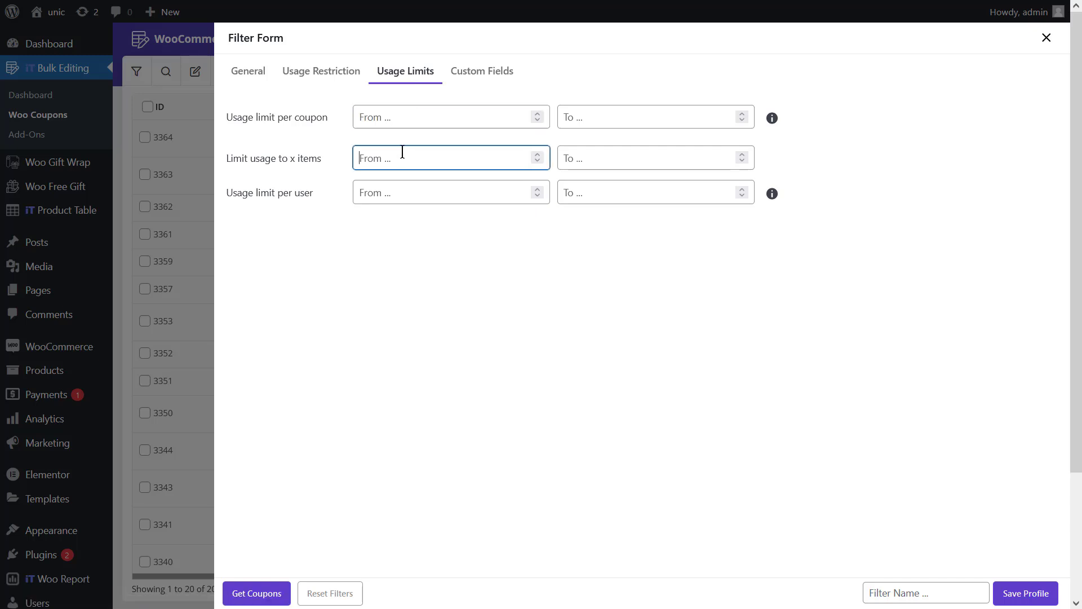
pyautogui.click(397, 195)
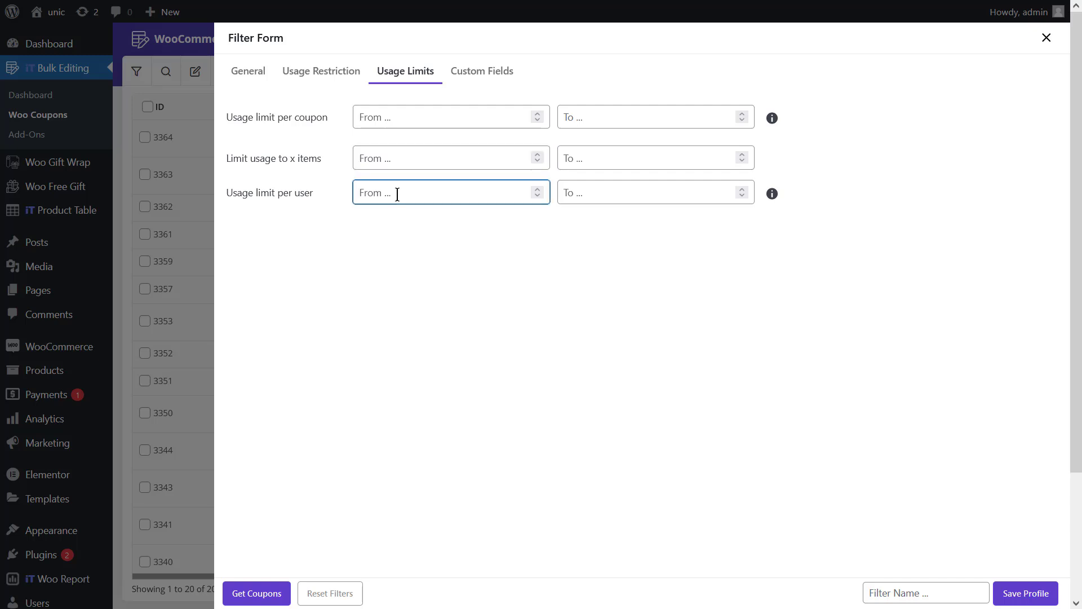
pyautogui.click(408, 120)
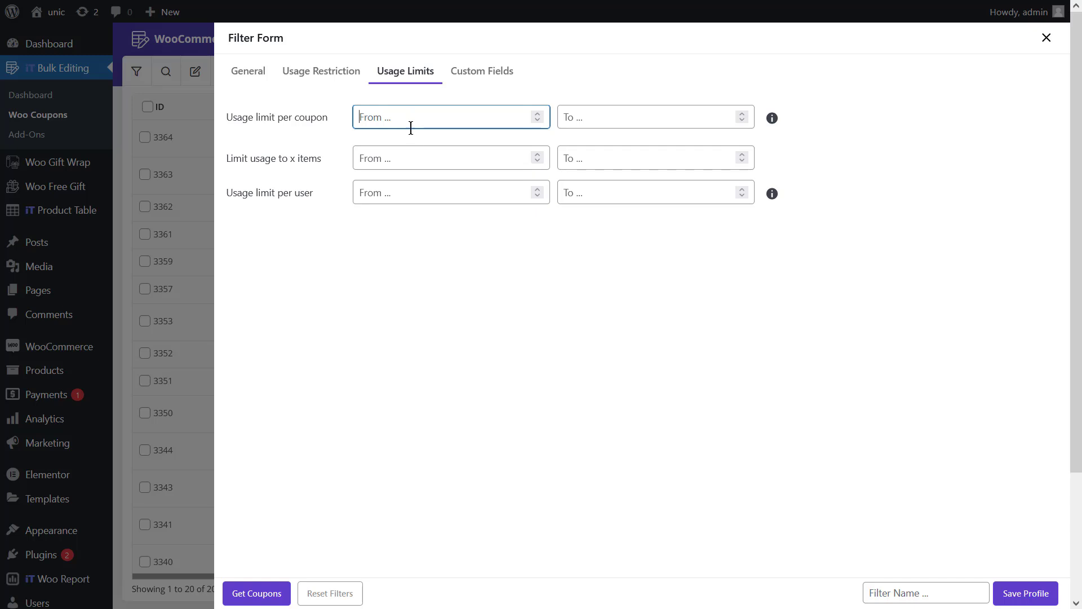
pyautogui.click(422, 153)
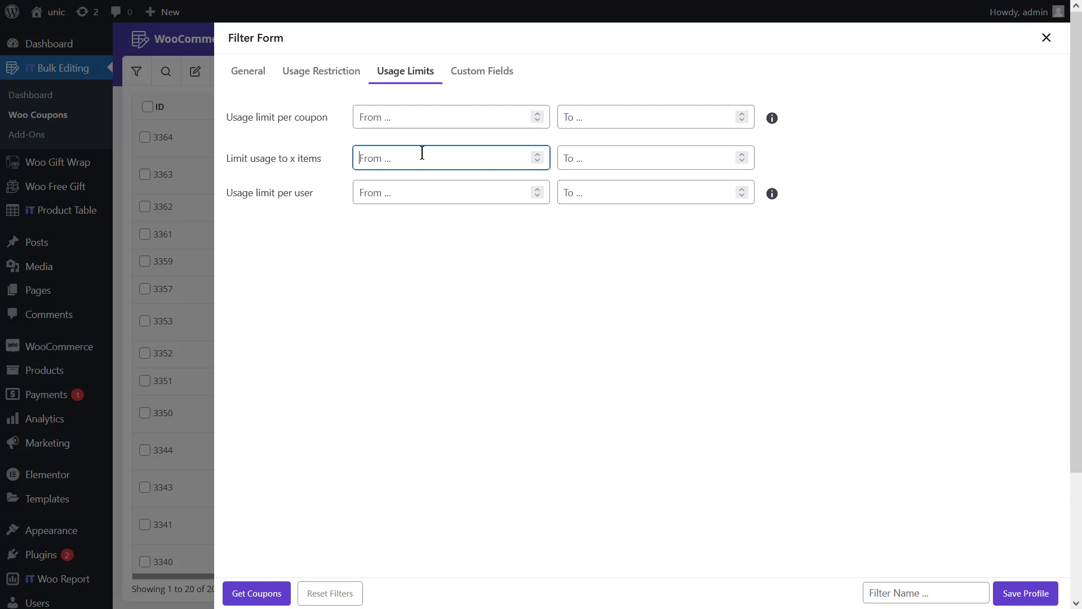
pyautogui.click(430, 193)
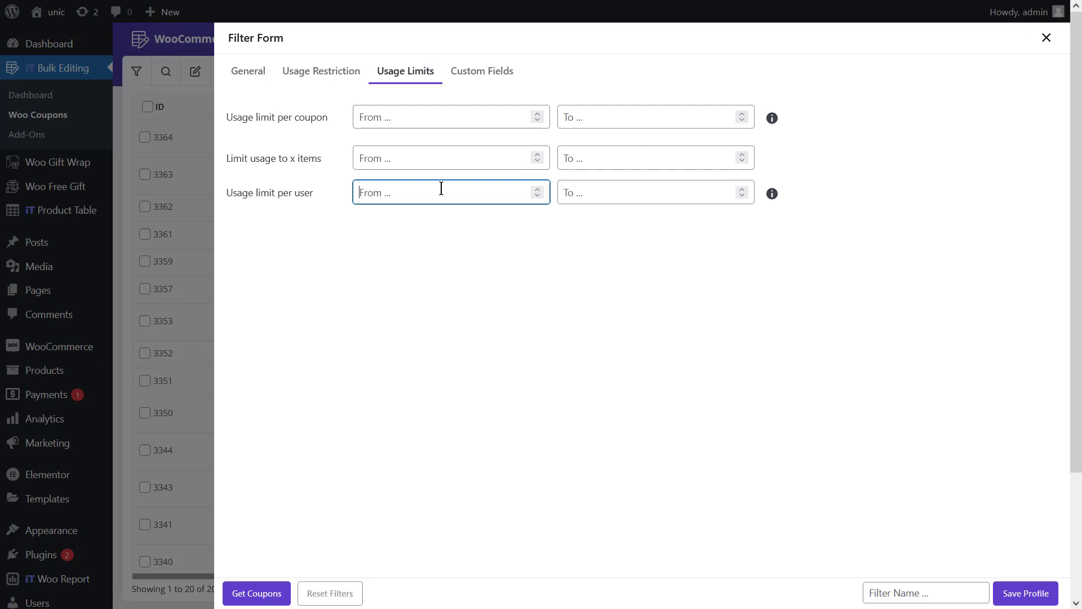
# Show the Custom Fields filters in the coupon filter form.
pyautogui.click(497, 82)
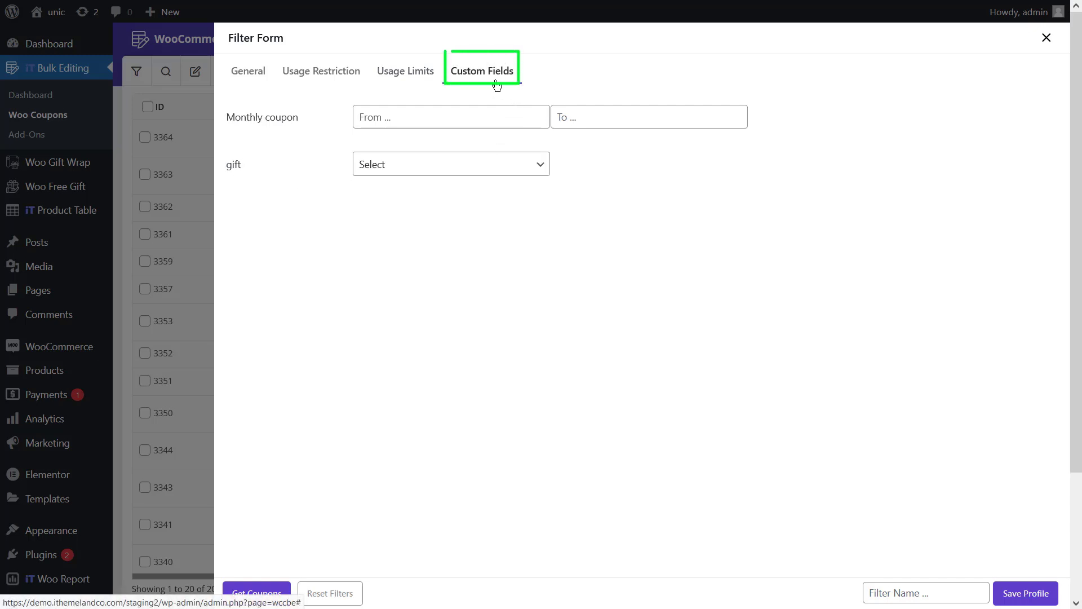